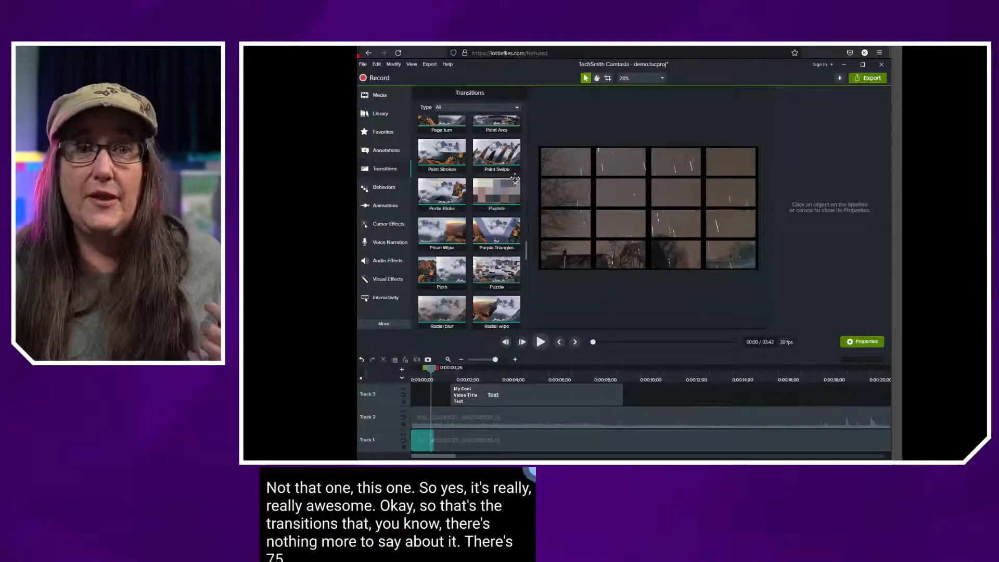
Apply the Circle reveal transition to the start of the video clip on Track 1
left_click(448, 441)
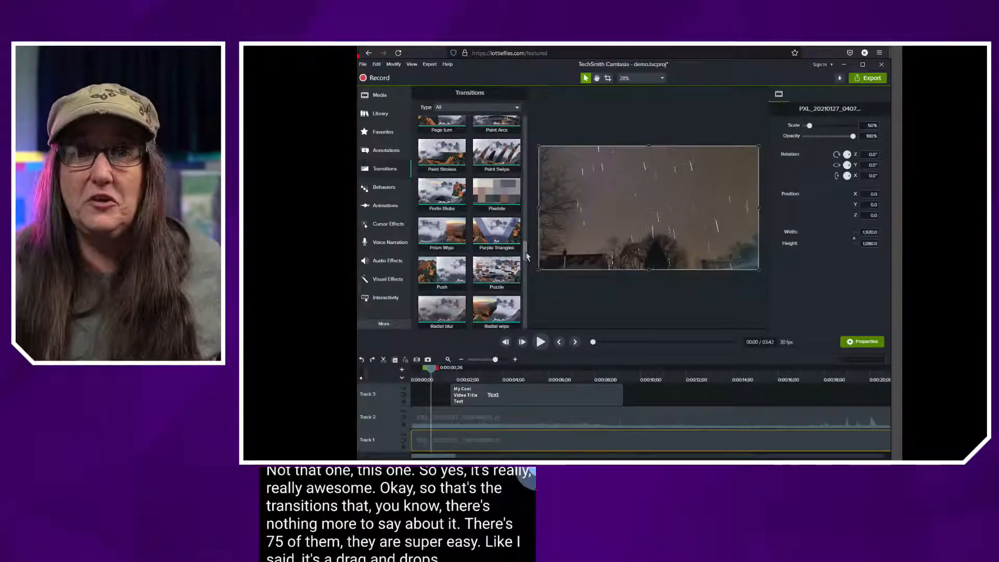
left_click_drag(527, 257, 536, 116)
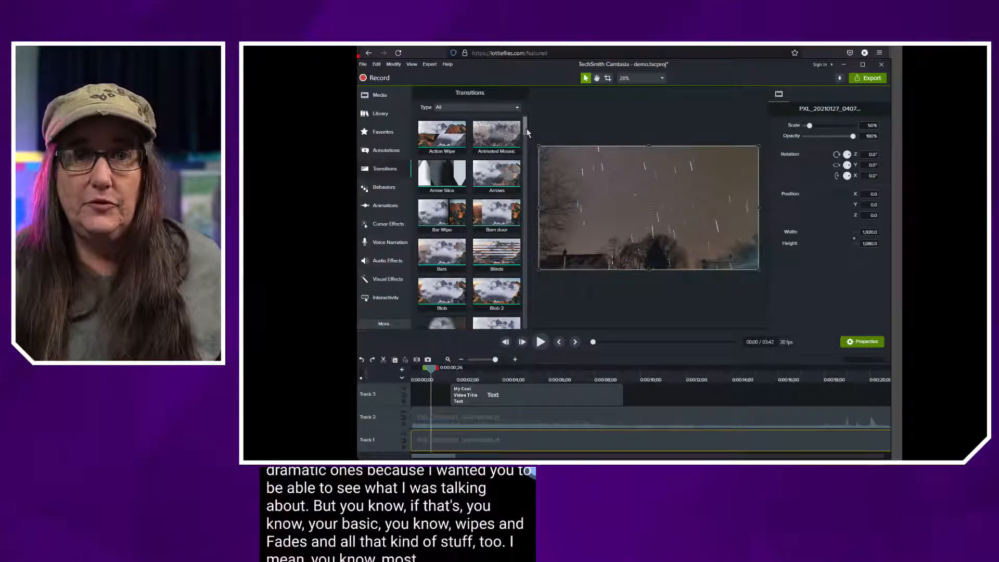
left_click_drag(526, 128, 526, 163)
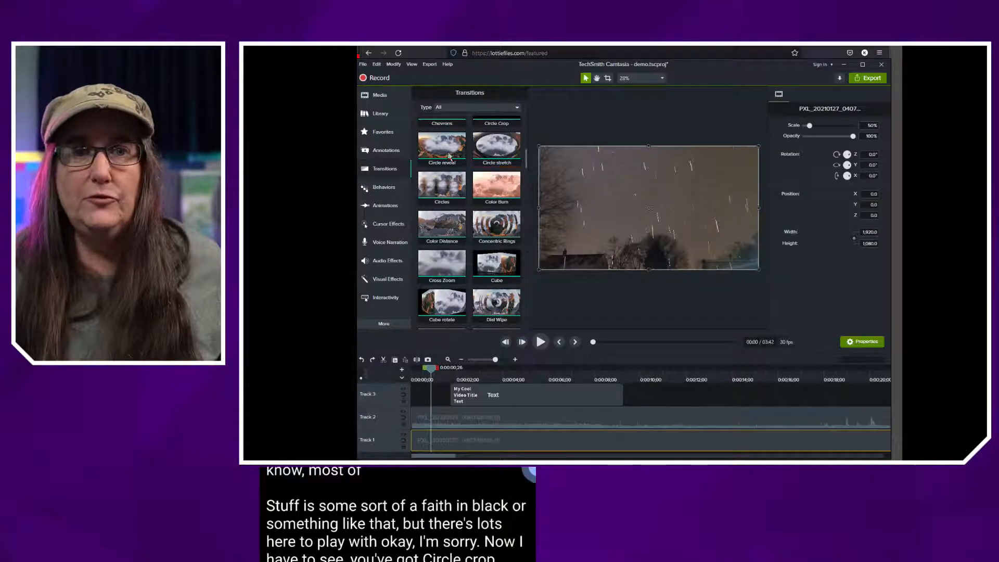
left_click_drag(441, 148, 417, 440)
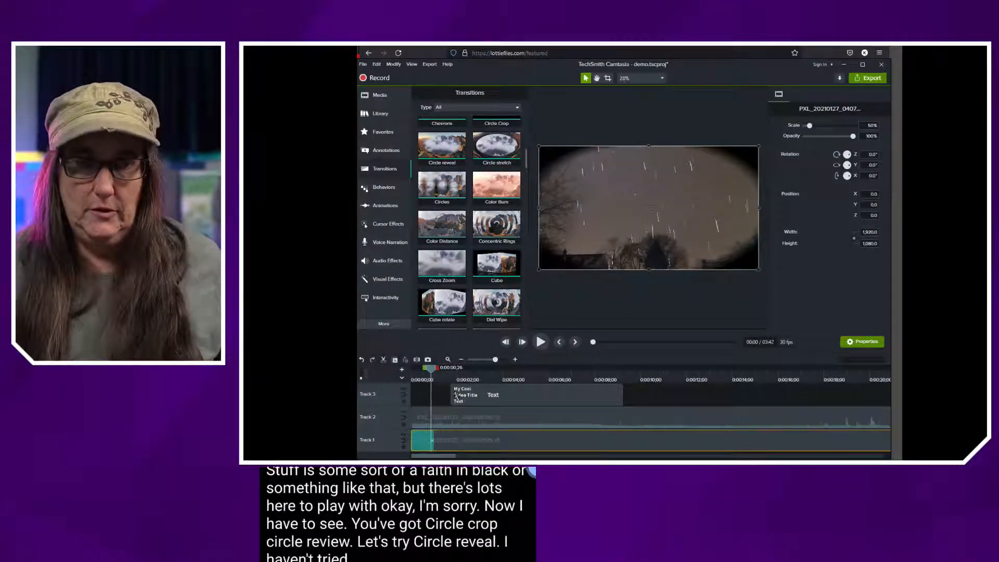
Play the opening from the start of the timeline to preview Circle reveal, and undo that transition
left_click_drag(433, 374, 417, 370)
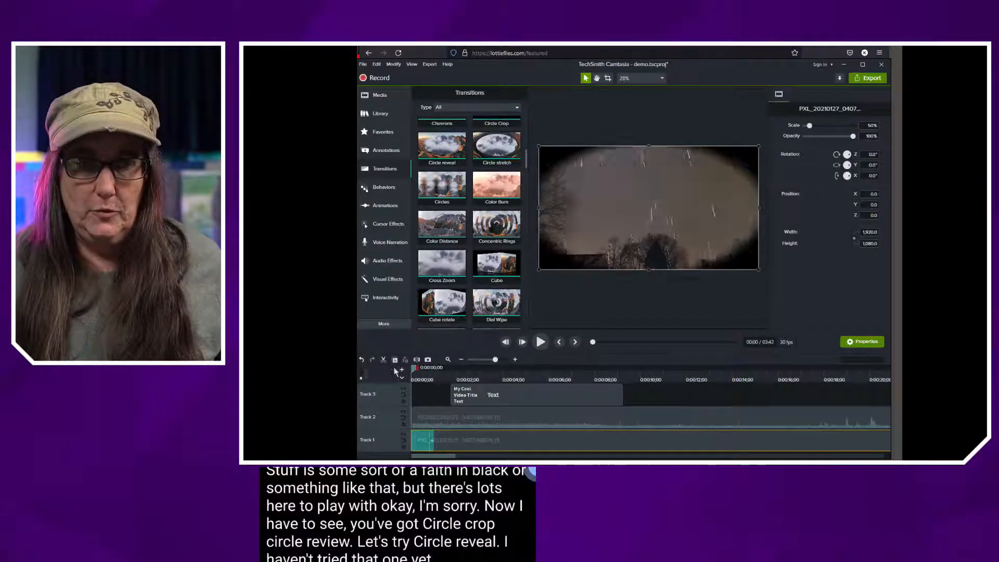
left_click(541, 341)
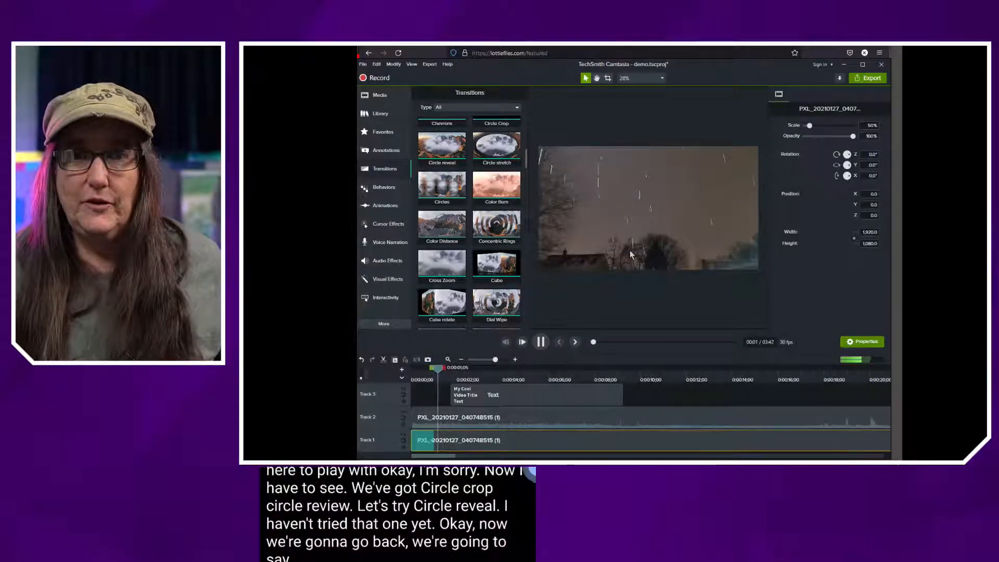
left_click(472, 369)
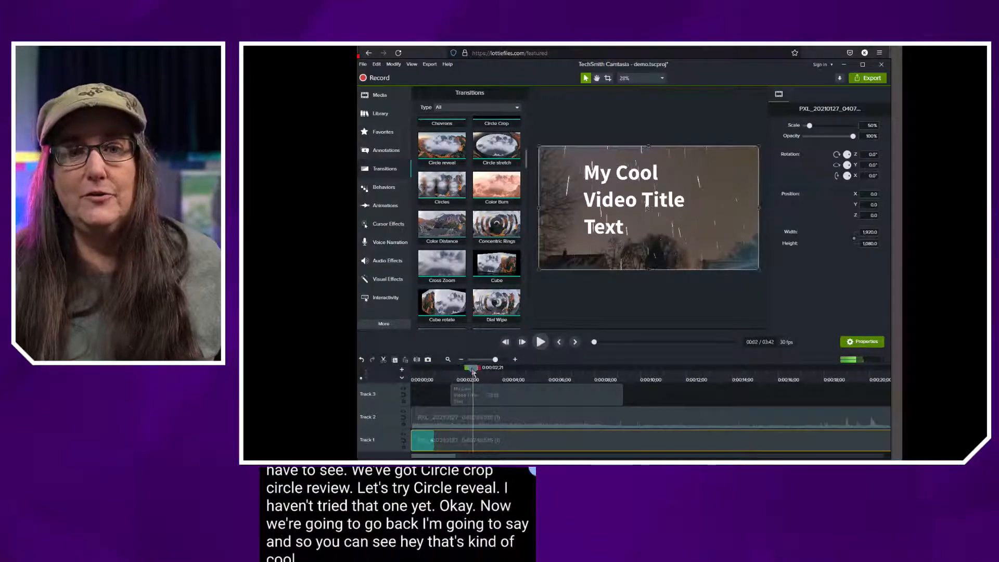
left_click_drag(458, 373, 422, 372)
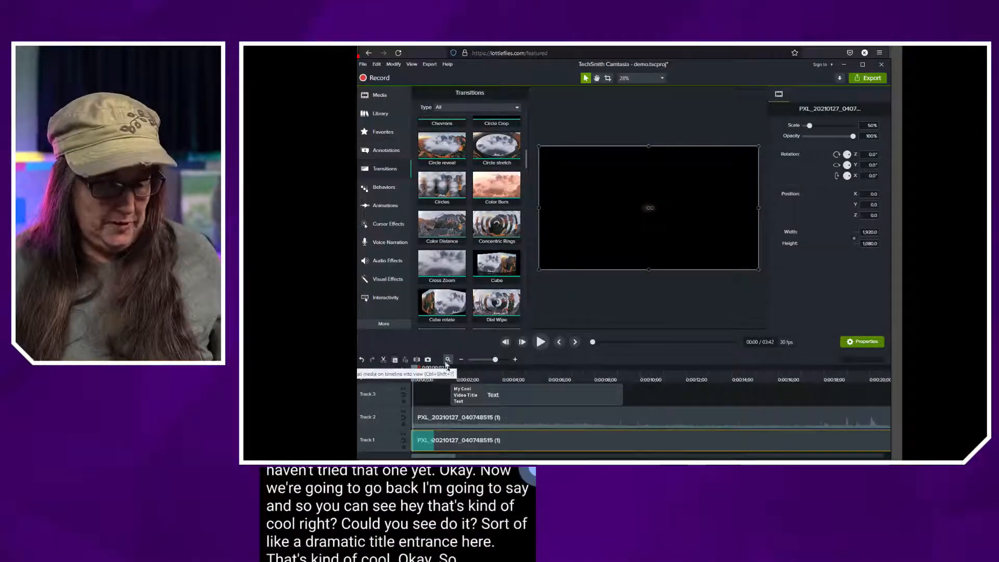
key("ctrl+z")
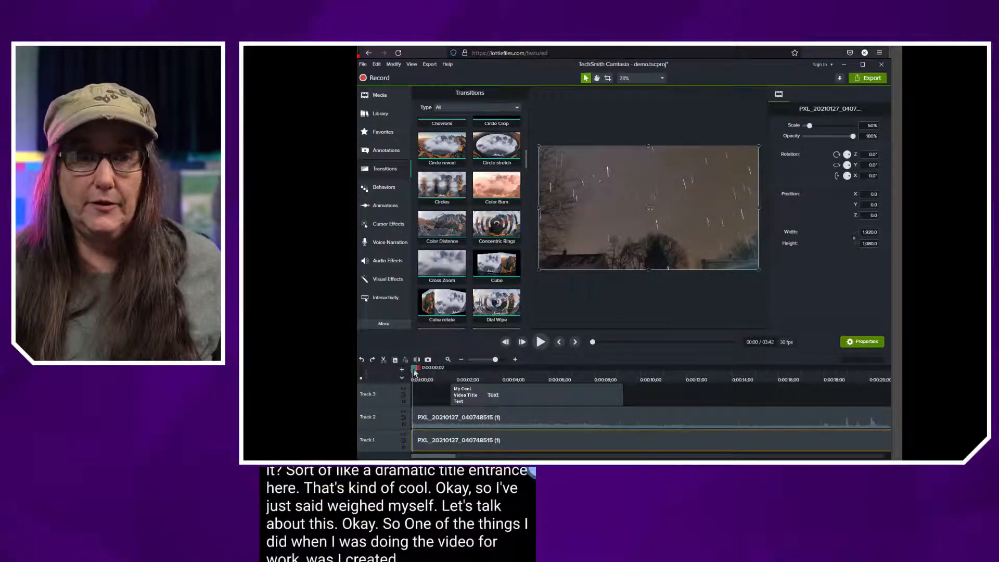
Preview how the title text on Track 3 comes in and bring up the available text behaviors
left_click_drag(415, 369, 480, 378)
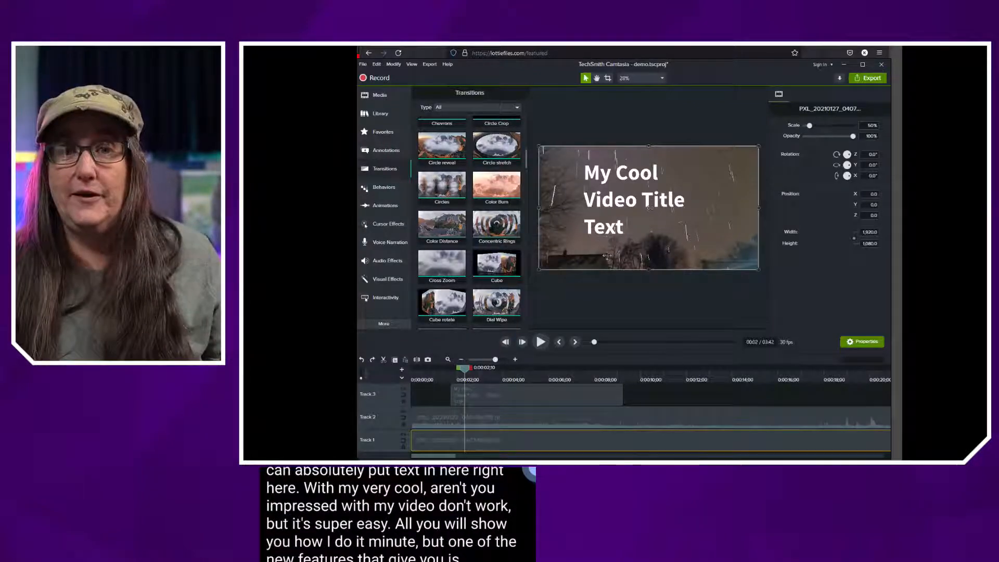
left_click_drag(464, 367, 451, 373)
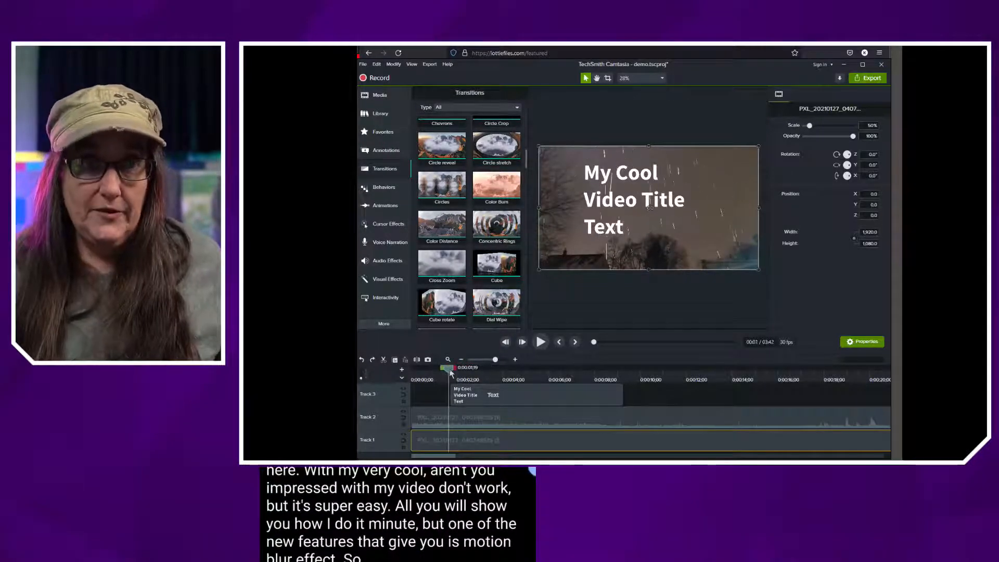
left_click(383, 206)
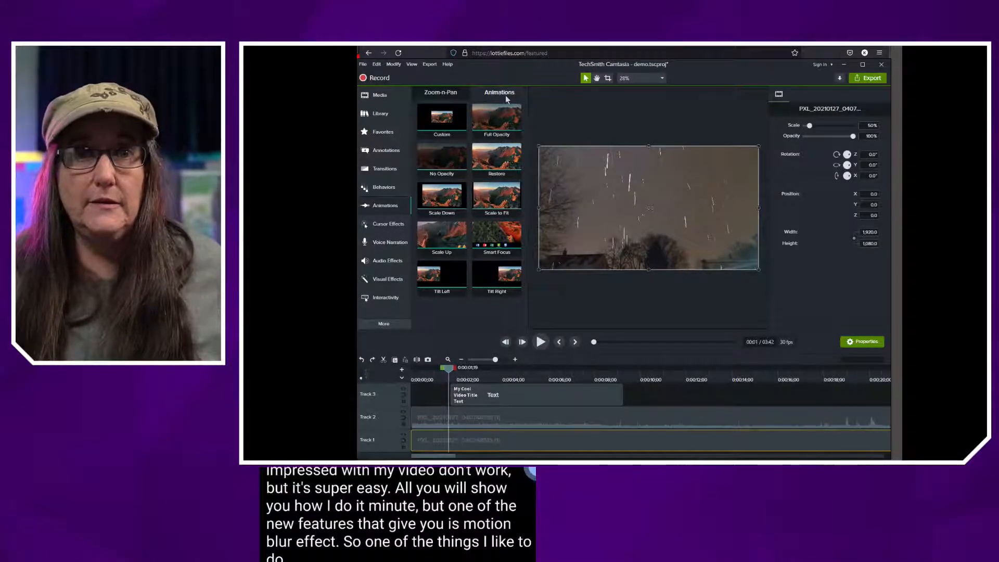
left_click(388, 189)
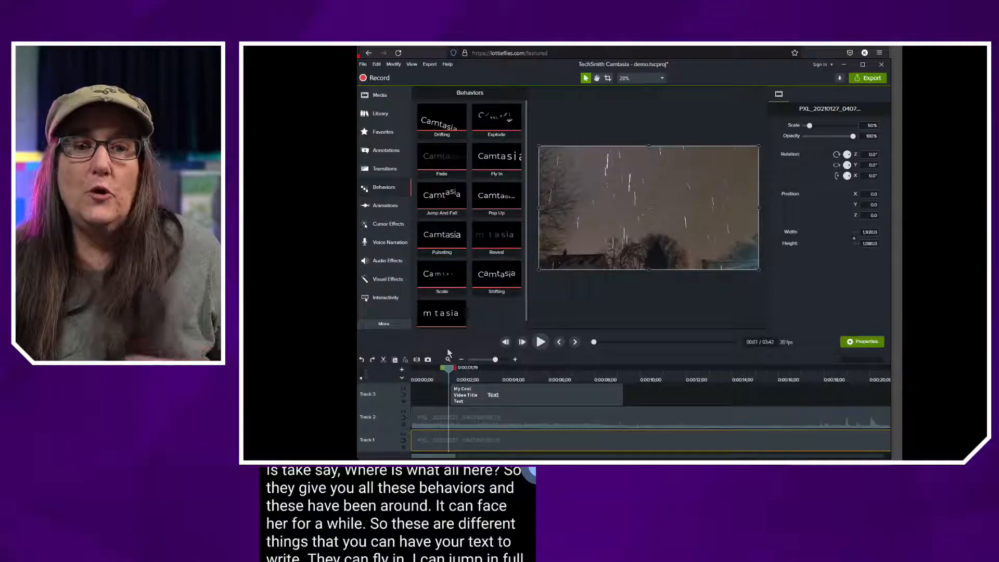
key("space")
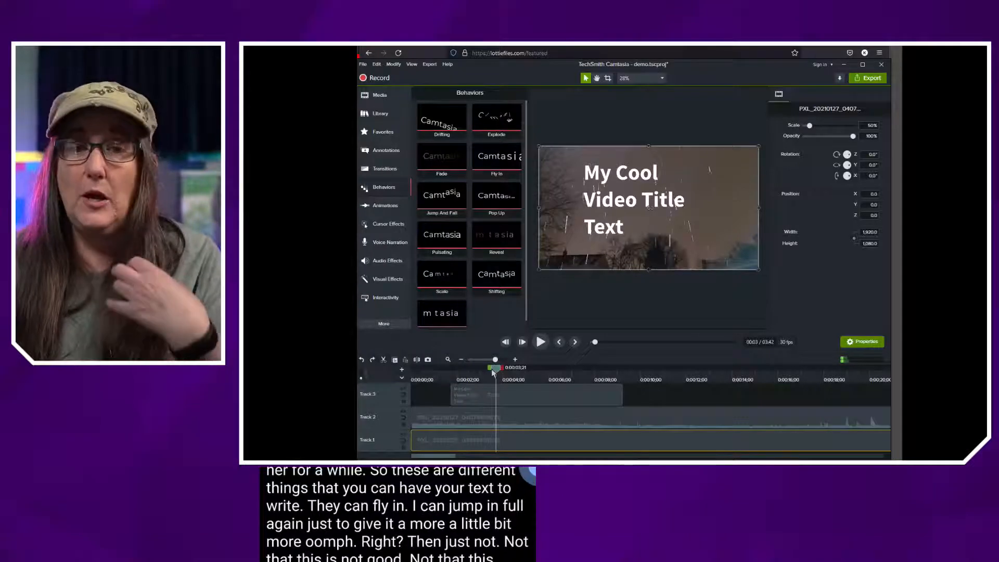
left_click_drag(491, 370, 445, 382)
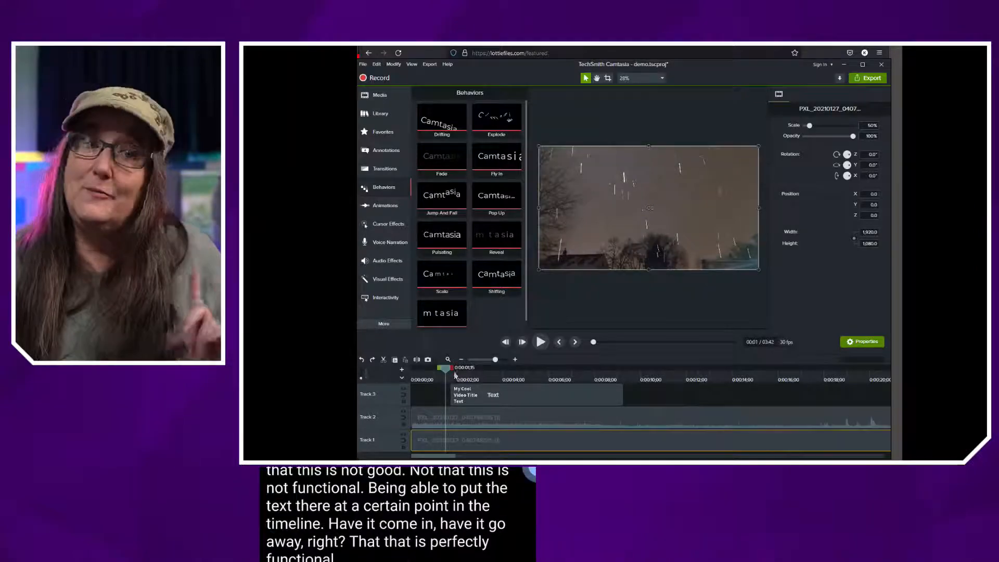
Apply the Explode behavior to the title text on Track 3 and preview its entrance
left_click_drag(495, 121, 486, 395)
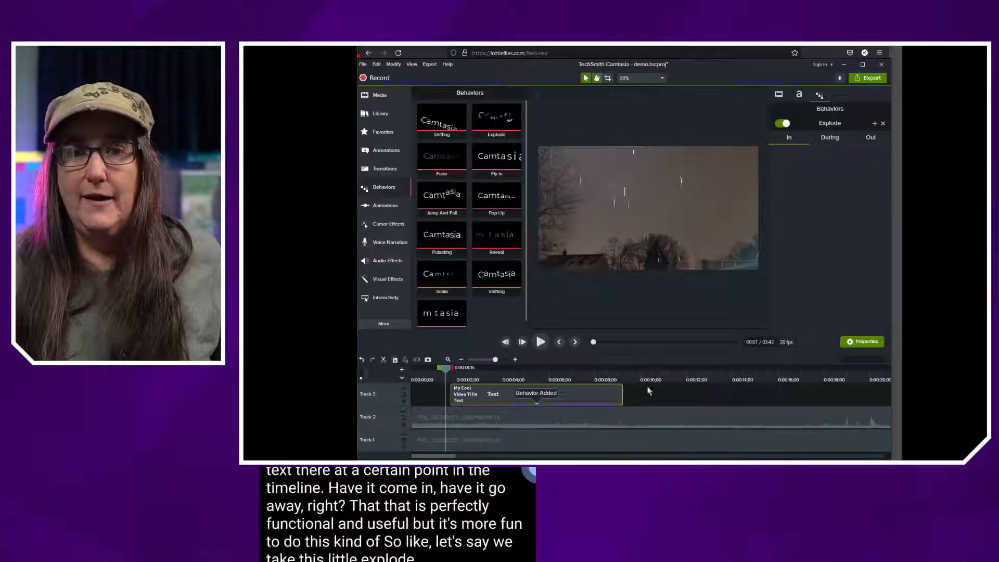
key("space")
key("space")
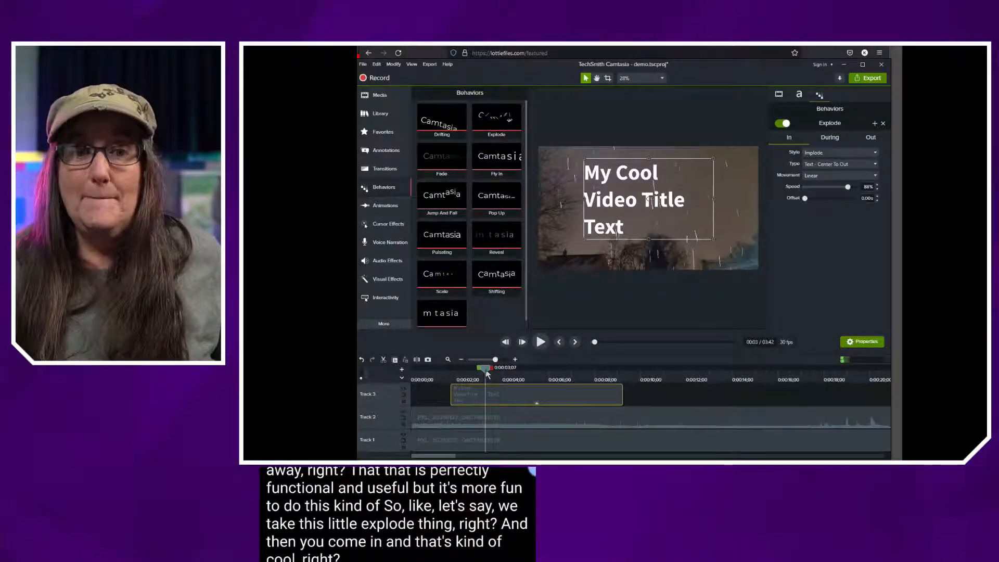
left_click_drag(484, 368, 445, 381)
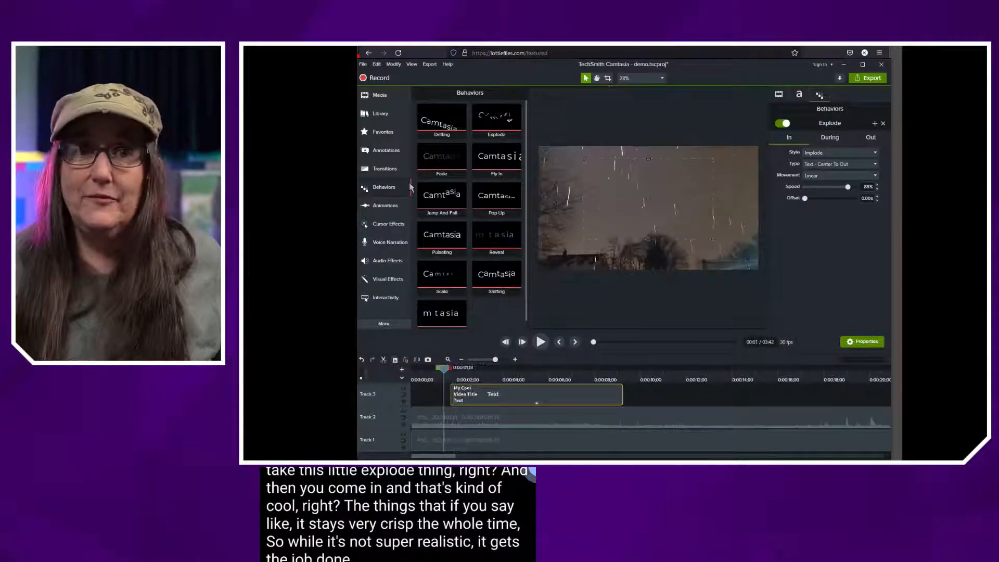
Find the Motion Blur visual effect and apply it to the title text on Track 3
left_click(386, 170)
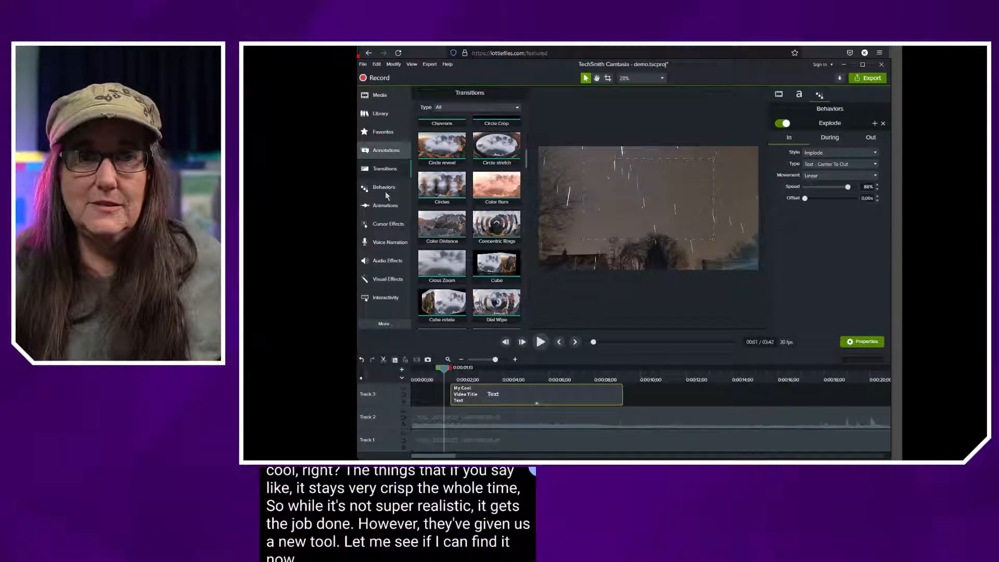
left_click(378, 207)
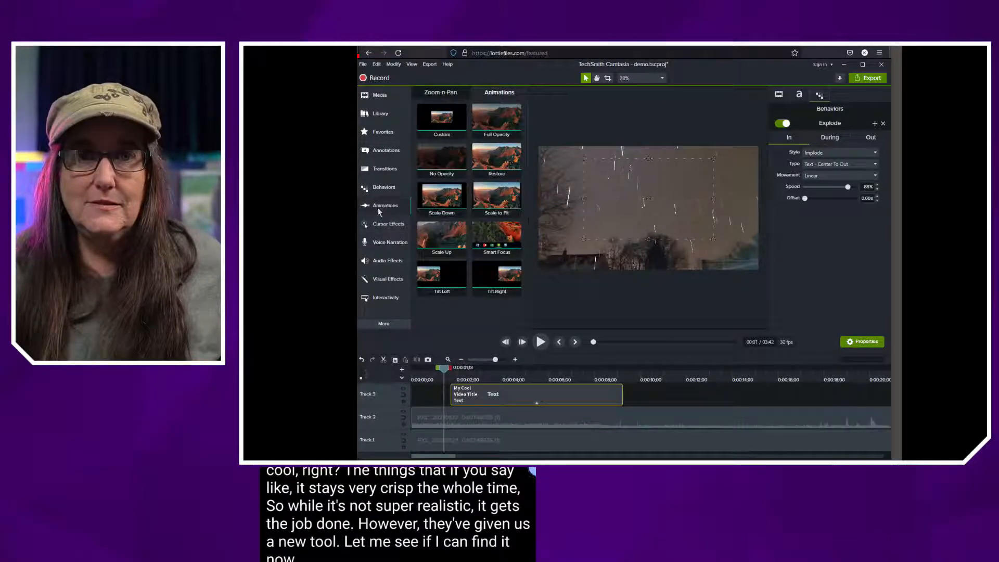
left_click(385, 280)
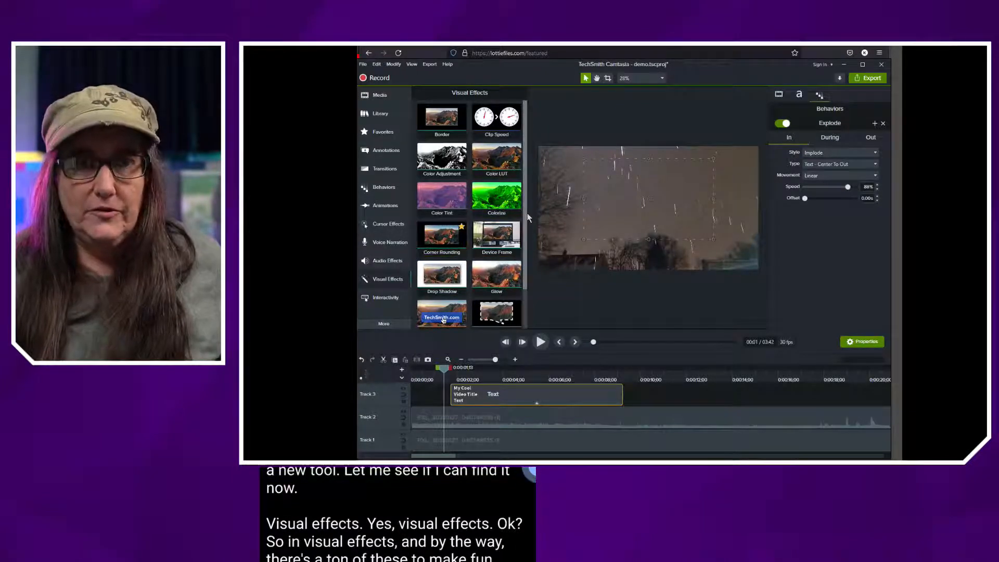
left_click_drag(525, 213, 521, 177)
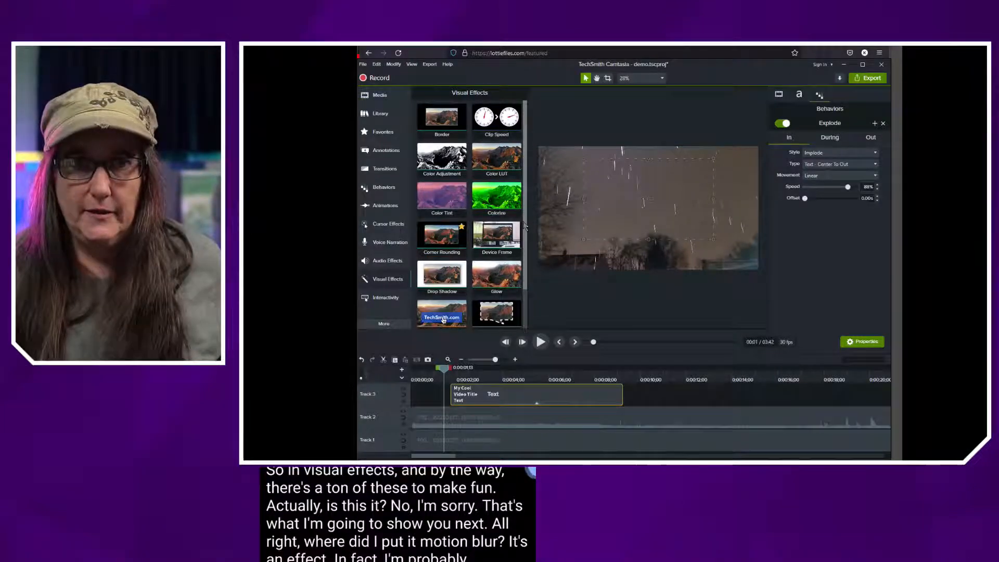
scroll(525, 225, "down", 2)
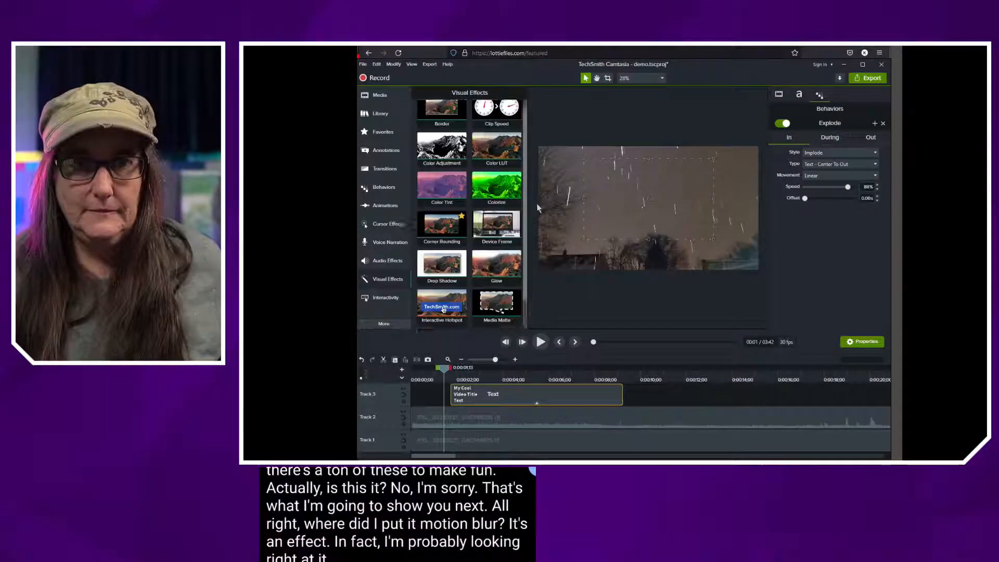
scroll(529, 267, "down", 3)
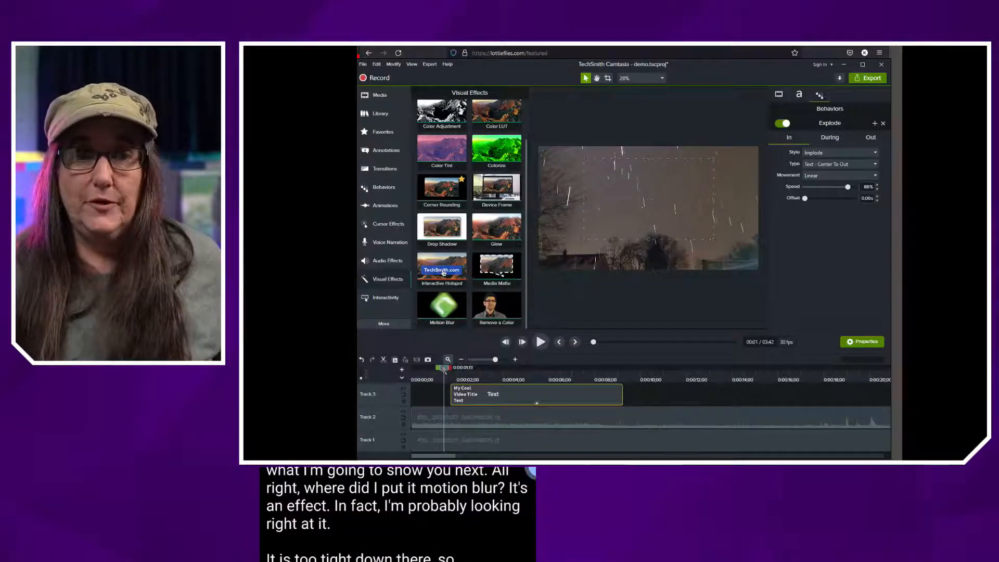
mouse_move(443, 369)
left_mouse_down()
mouse_move(481, 372)
mouse_move(445, 372)
left_mouse_up()
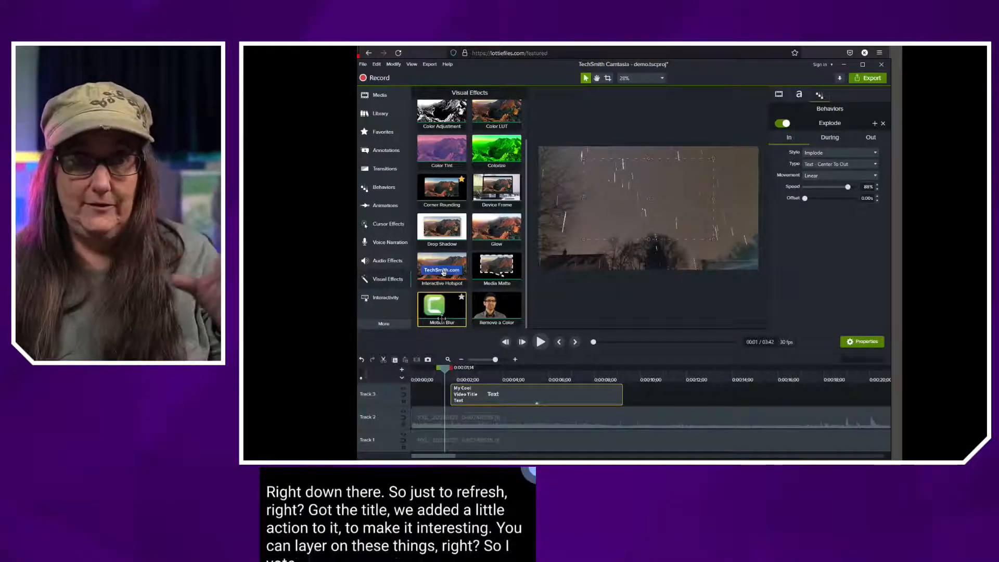
left_click_drag(452, 314, 475, 395)
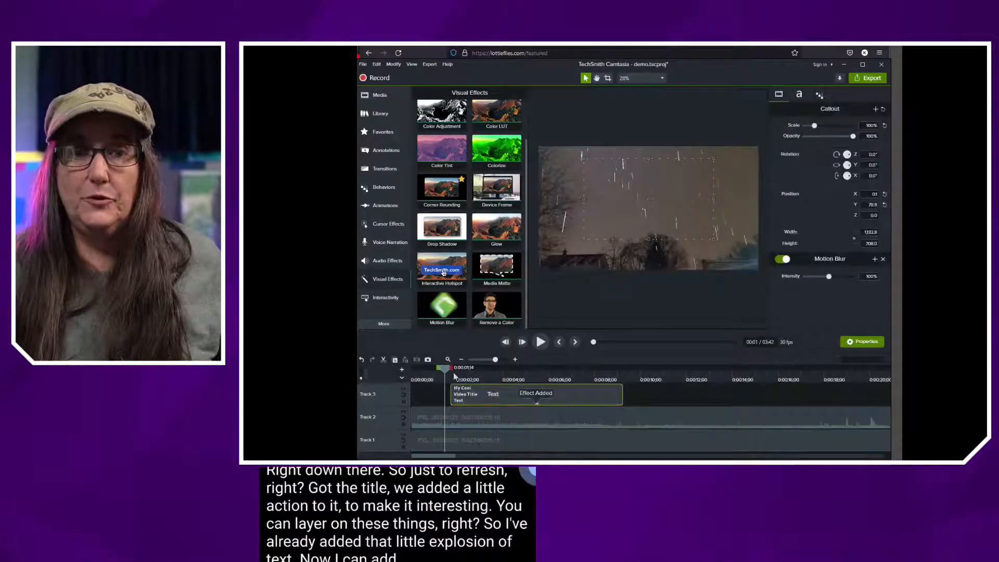
Preview the title's exploding entrance, and undo and reapply Motion Blur to compare the letters with and without it
key("space")
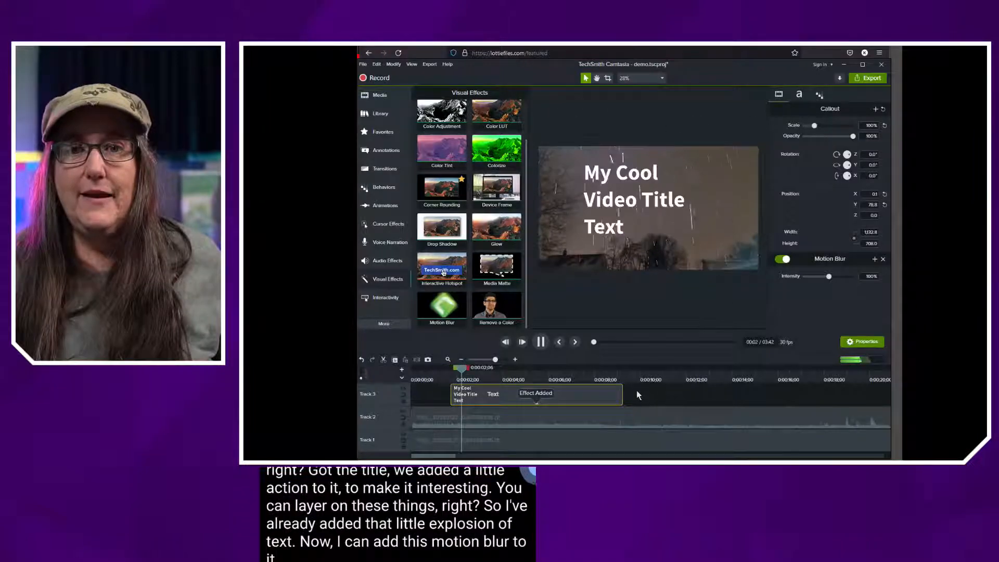
key("space")
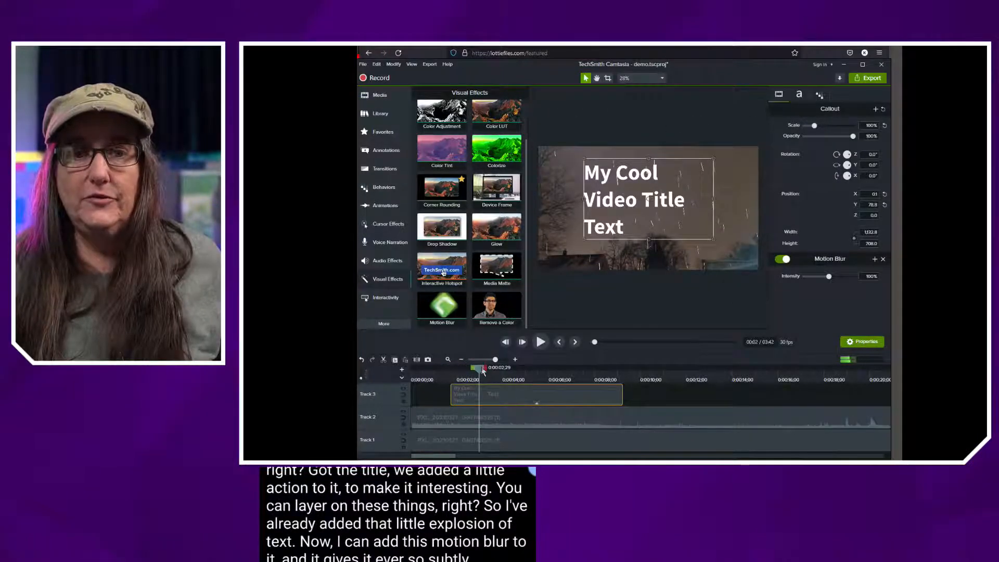
left_click_drag(470, 371, 465, 371)
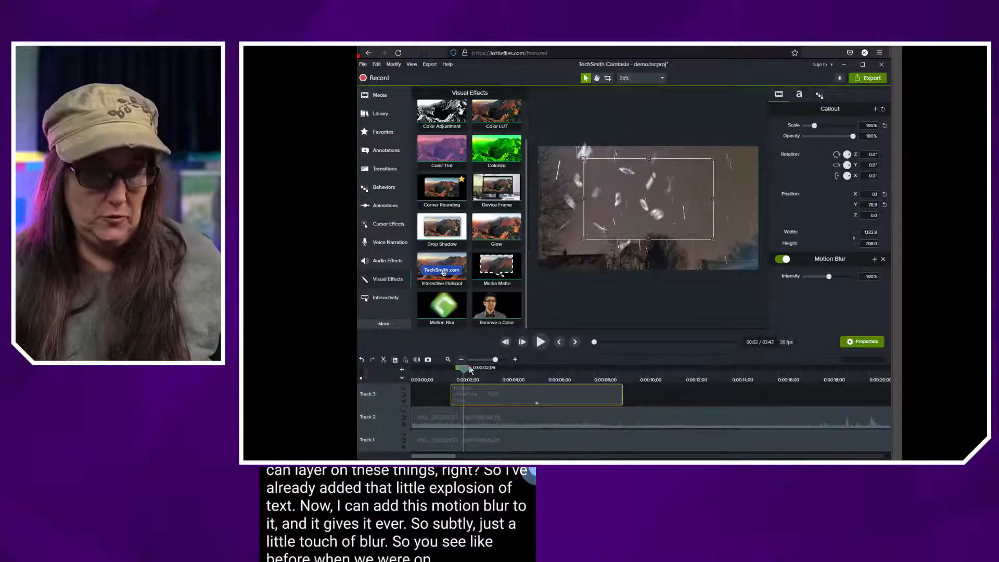
key("ctrl+z")
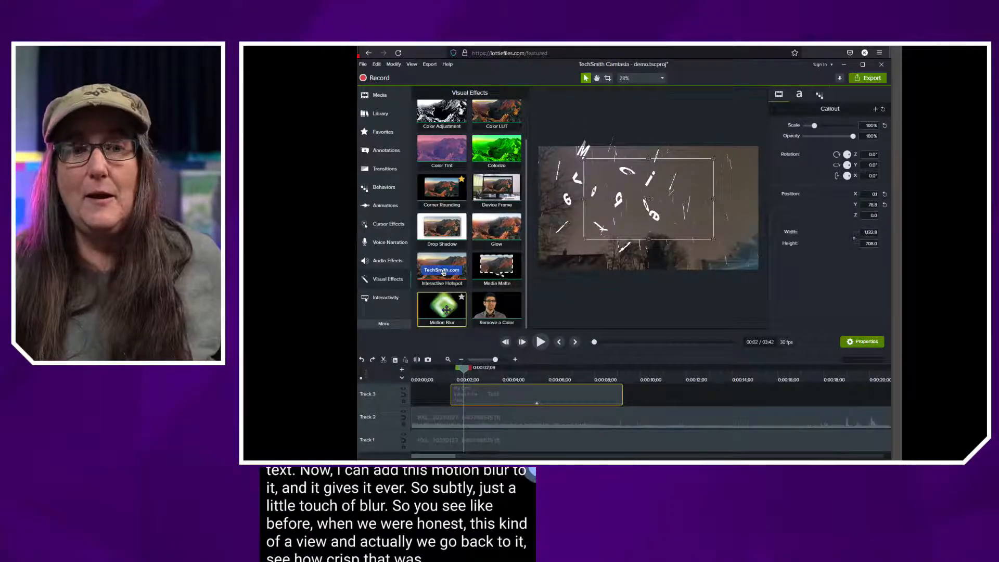
left_click_drag(447, 311, 461, 399)
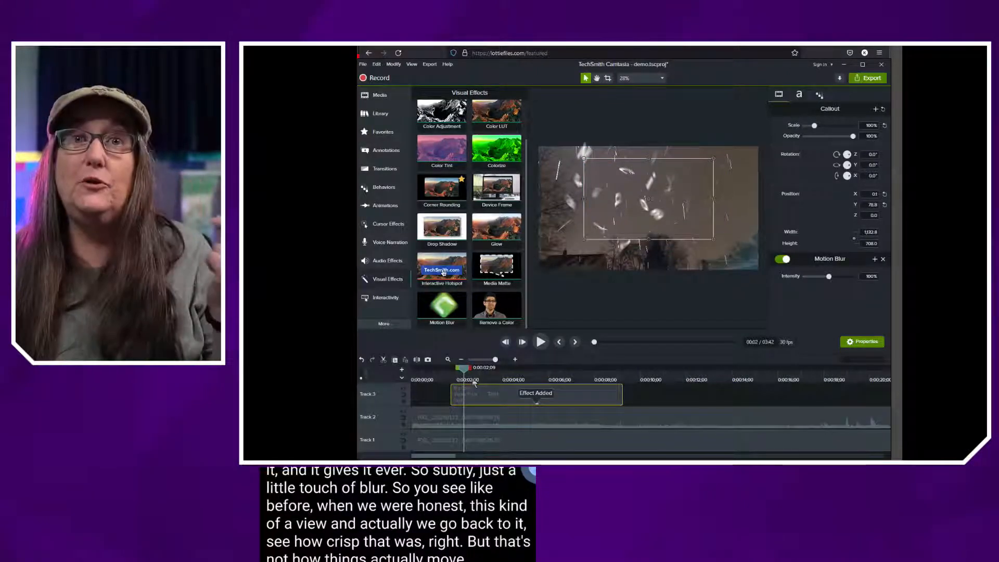
Set the title's Motion Blur intensity to 117% and scrub through the exploding entrance to check it
left_click_drag(464, 373, 462, 373)
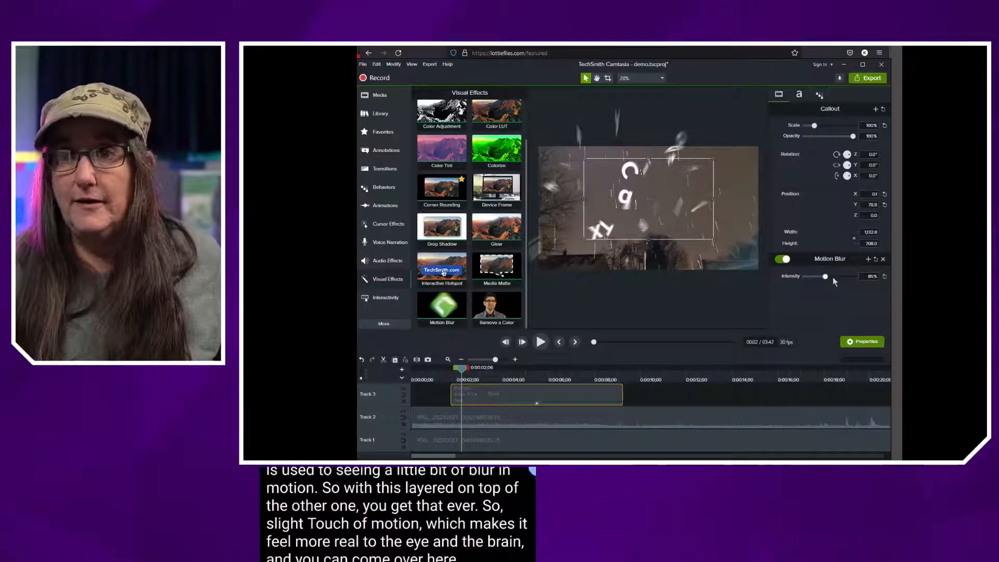
mouse_move(826, 278)
left_mouse_down()
mouse_move(812, 278)
mouse_move(849, 277)
mouse_move(826, 277)
left_mouse_up()
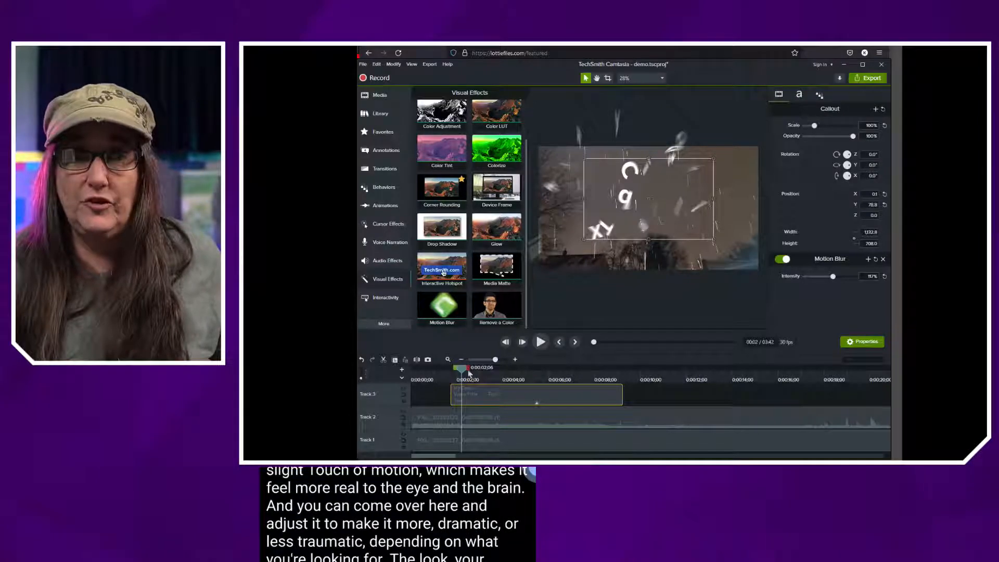
mouse_move(468, 372)
left_mouse_down()
mouse_move(448, 373)
mouse_move(476, 374)
left_mouse_up()
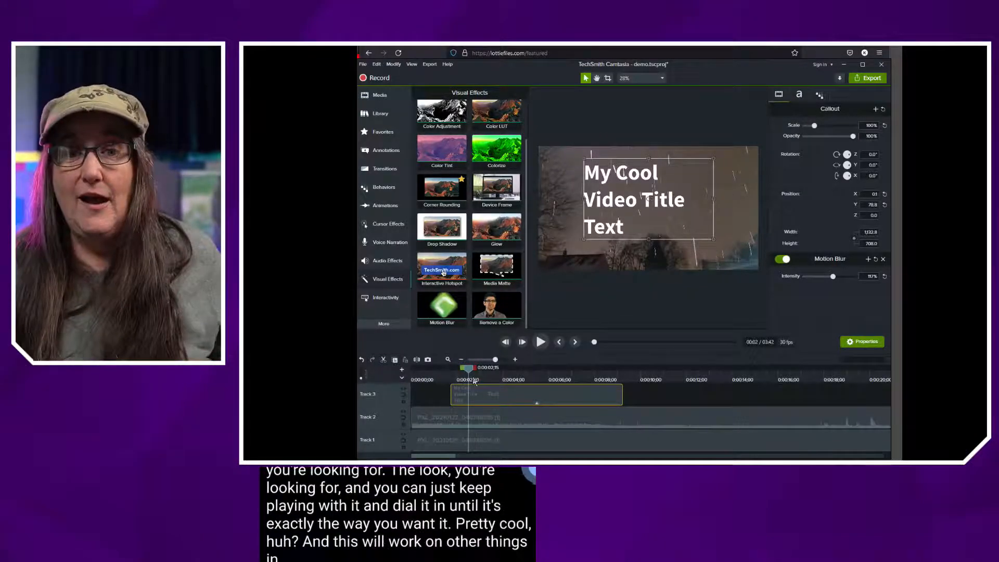
mouse_move(469, 372)
left_mouse_down()
mouse_move(452, 373)
mouse_move(462, 373)
left_mouse_up()
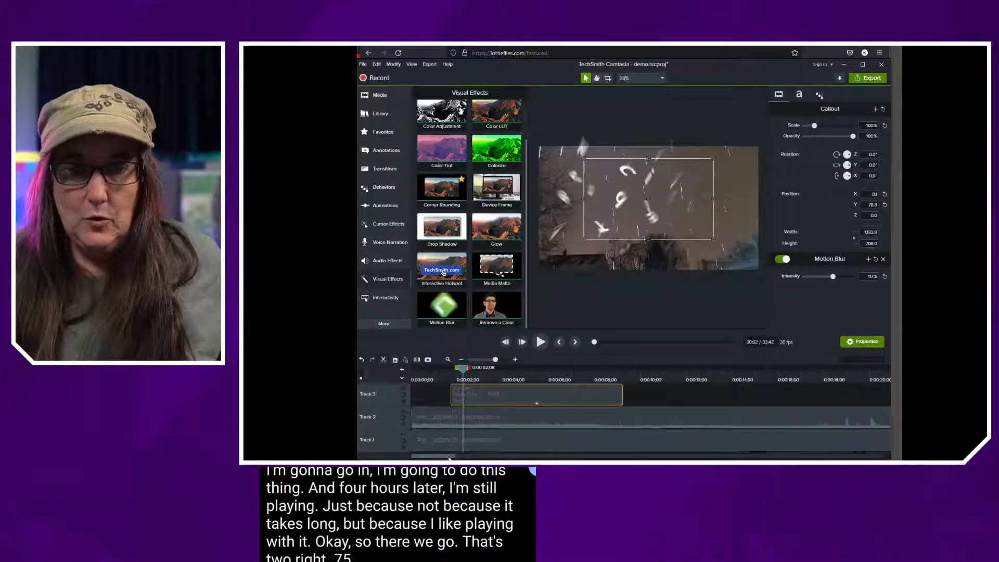
Jump ahead on the timeline to about 0:39 and scrub over the small dog overlay on Track 2
left_click_drag(449, 458, 525, 458)
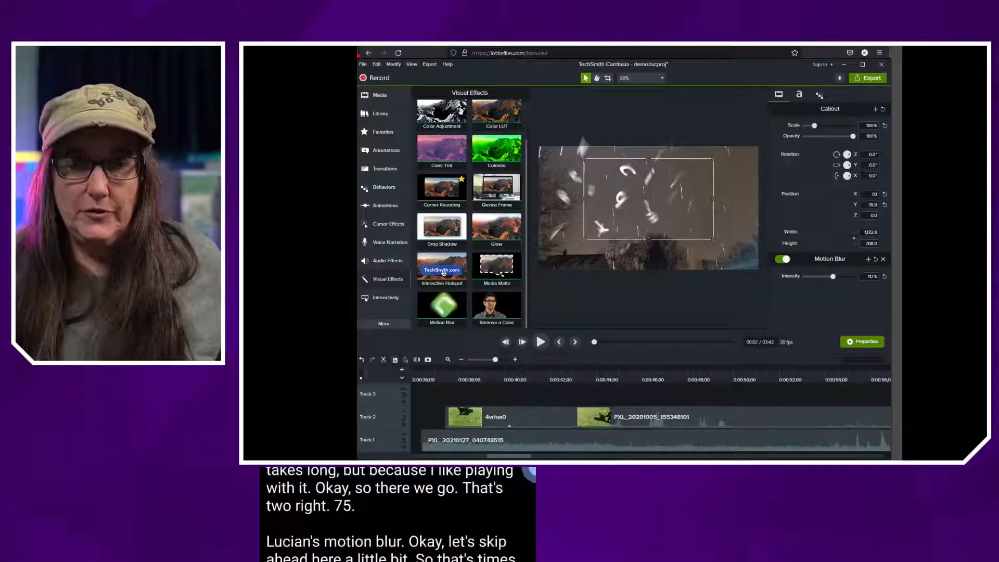
left_click(500, 378)
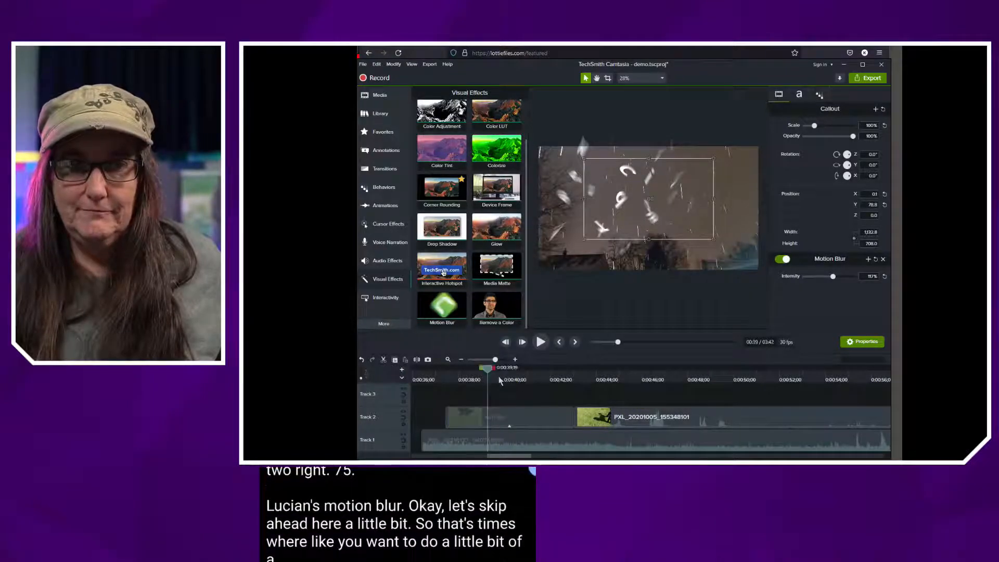
left_click_drag(498, 378, 507, 377)
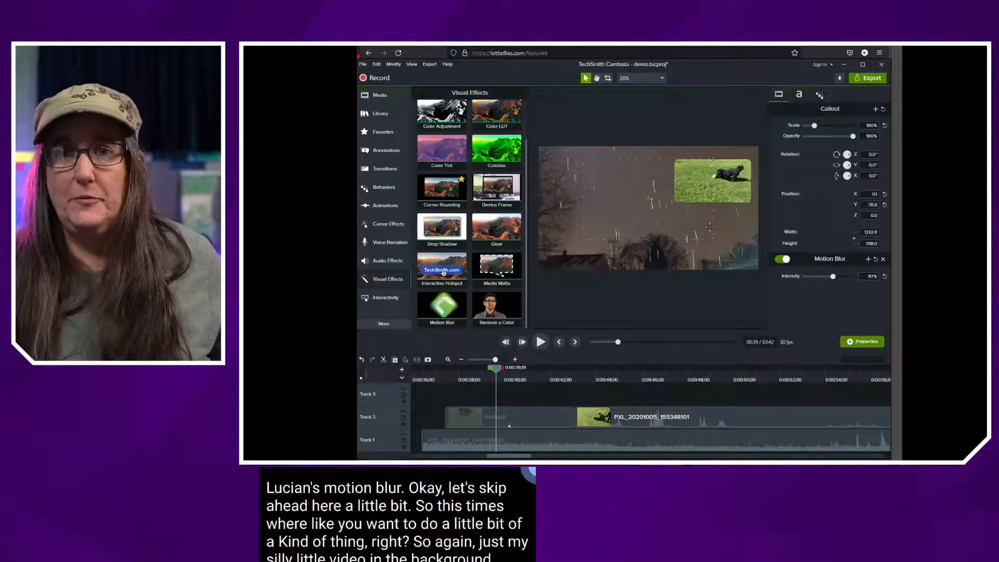
mouse_move(497, 373)
left_mouse_down()
mouse_move(515, 370)
mouse_move(441, 374)
mouse_move(491, 384)
left_mouse_up()
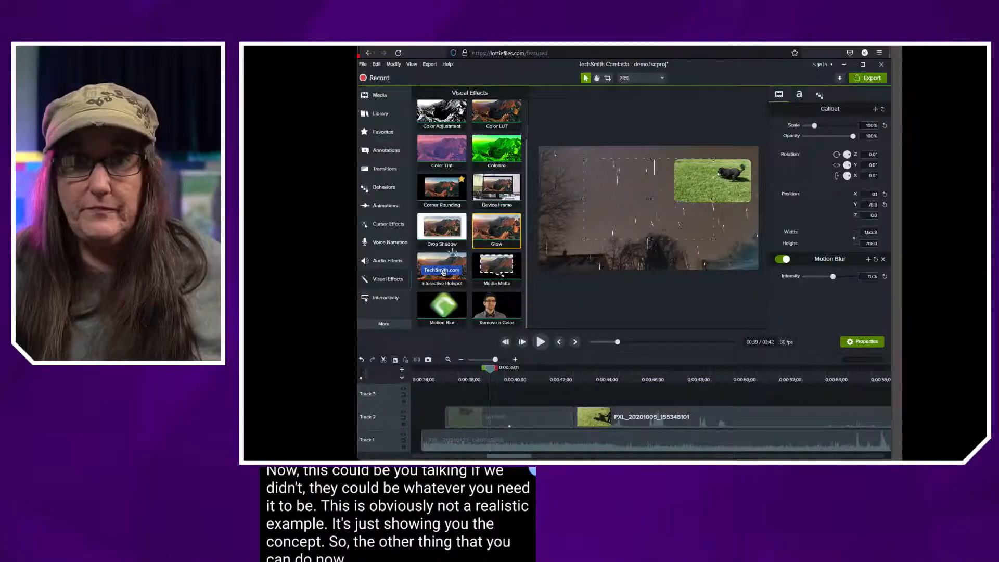
Compare the effects applied to the small dog overlay and the full-frame dog clip after it on Track 2
left_click(540, 419)
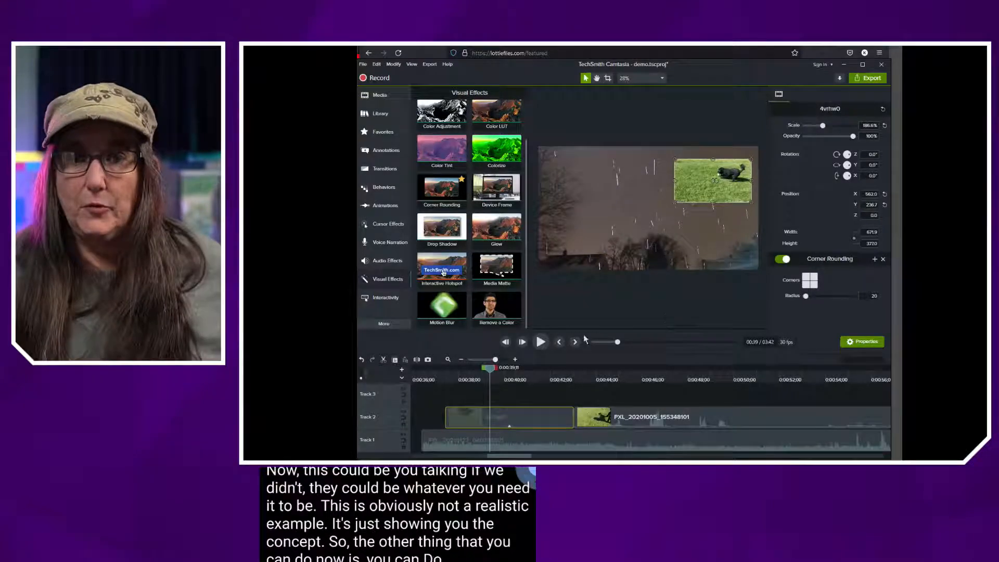
left_click(651, 426)
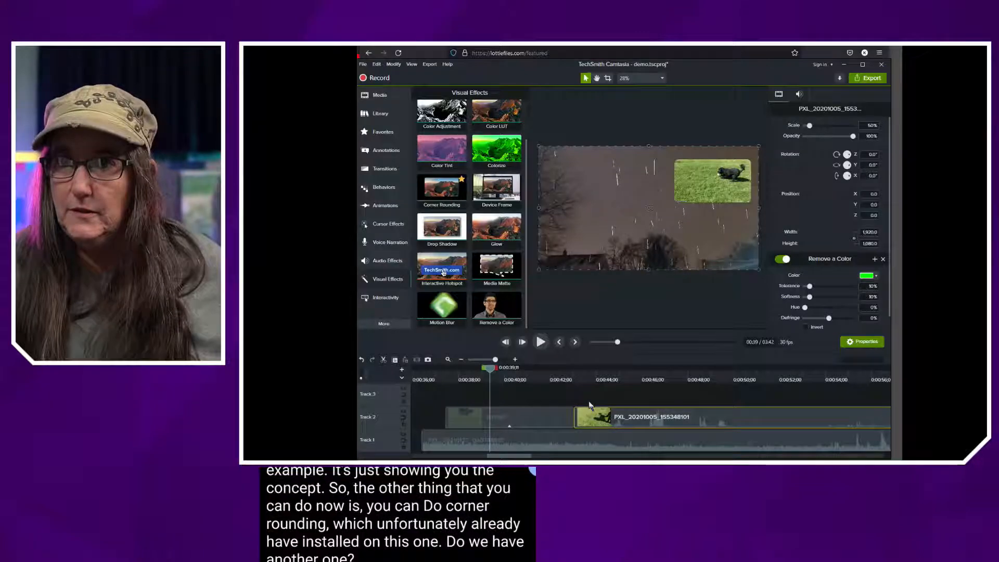
mouse_move(492, 374)
left_mouse_down()
mouse_move(609, 383)
mouse_move(476, 385)
left_mouse_up()
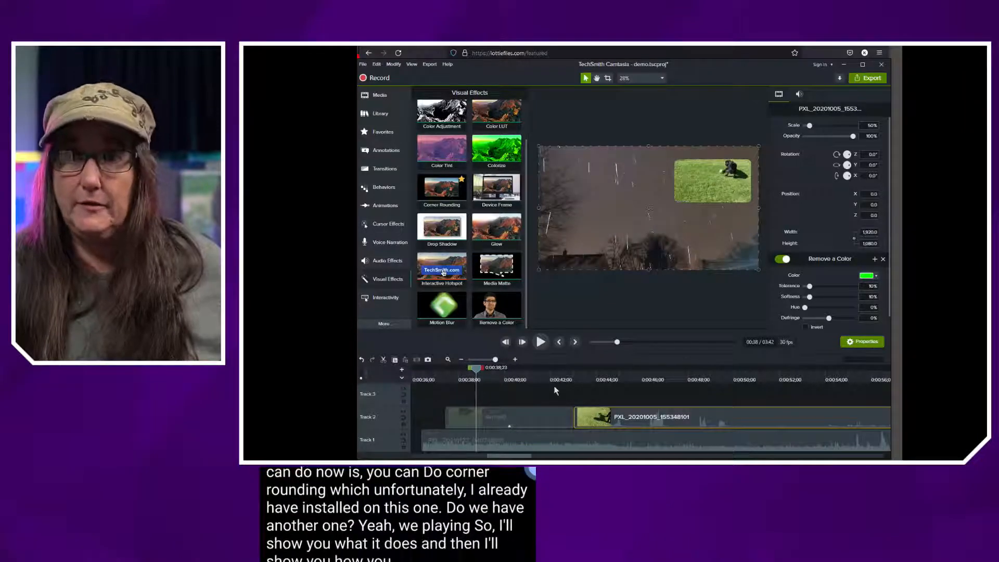
Reposition the small dog overlay to X 540.6, Y 258.2 and raise its Corner Rounding radius to about 70
left_click(496, 424)
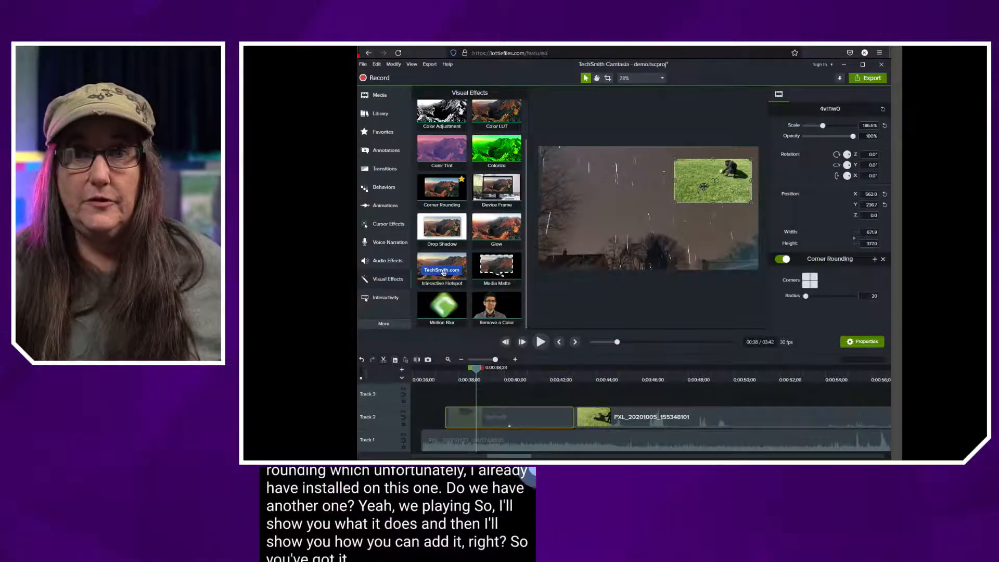
left_click_drag(704, 191, 707, 183)
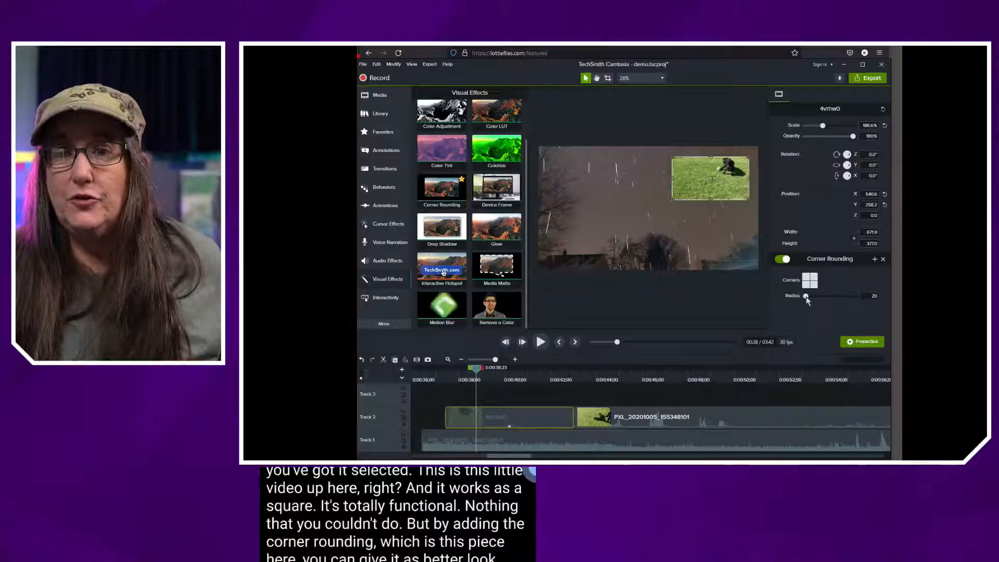
mouse_move(805, 296)
left_mouse_down()
mouse_move(816, 296)
mouse_move(804, 297)
left_mouse_up()
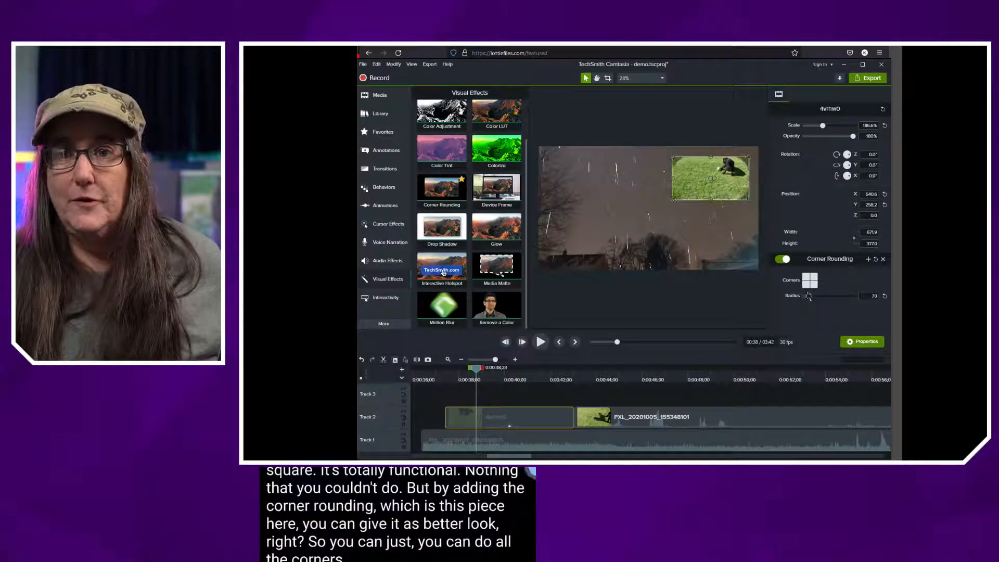
left_click(717, 255)
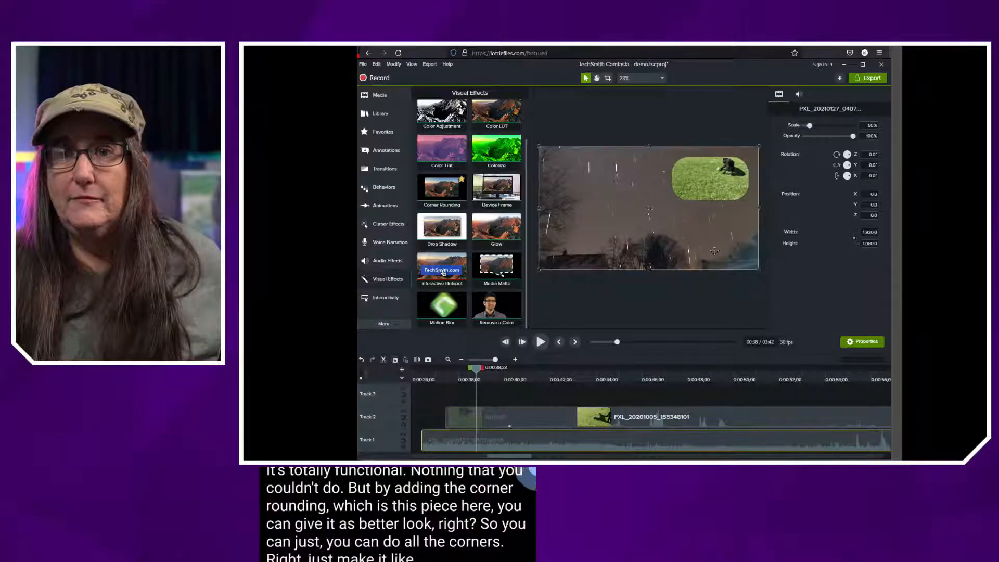
Try rounding only the dog overlay's top-left and bottom-right corners with a radius of 297
left_click(702, 183)
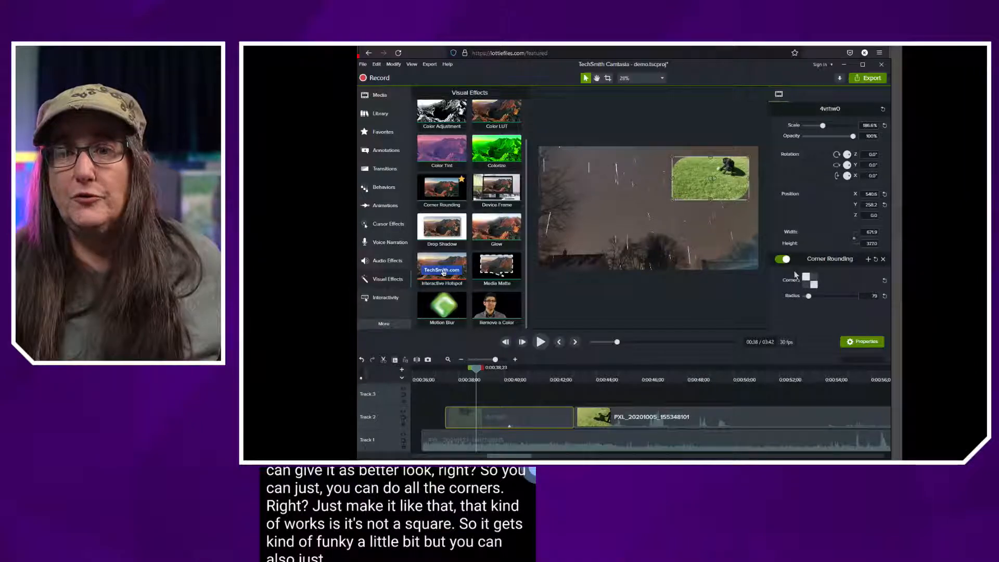
left_click(695, 250)
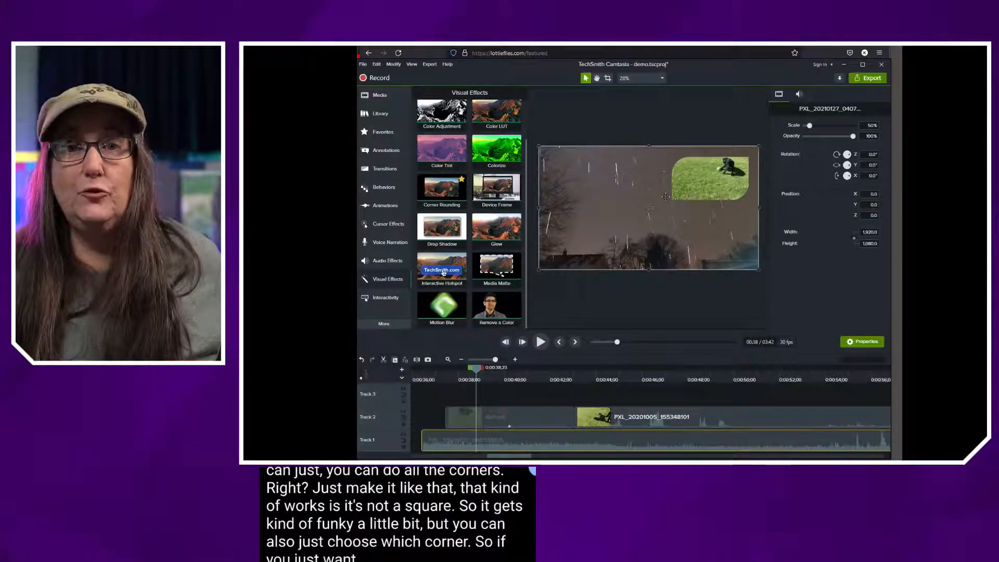
left_click(711, 177)
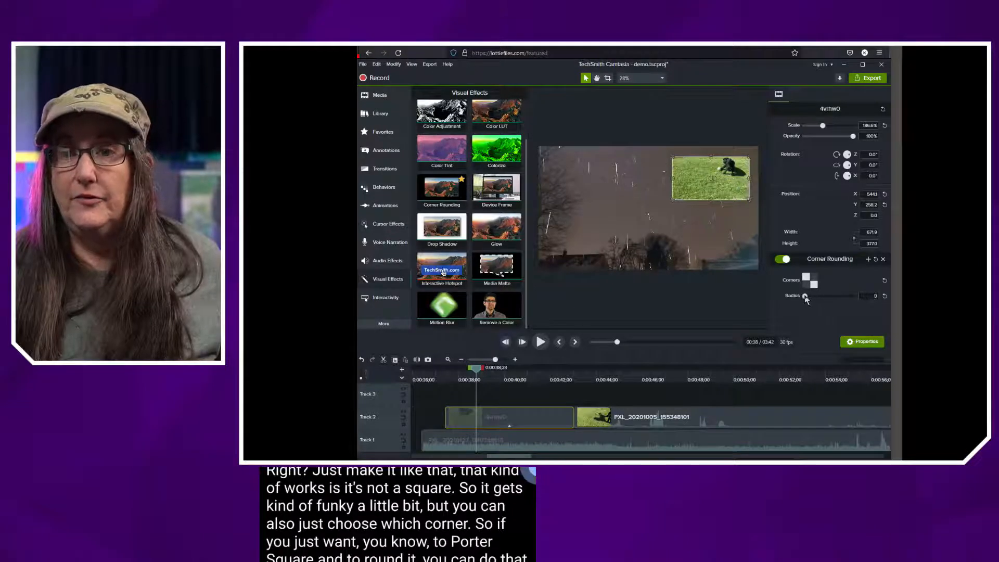
left_click_drag(805, 297, 819, 297)
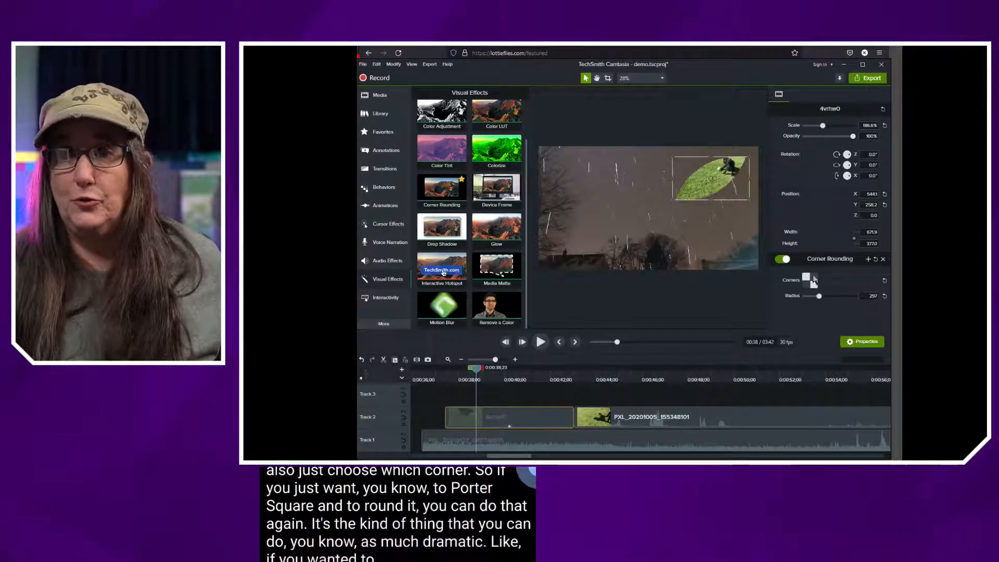
Round all four corners of the dog overlay and set the Corner Rounding radius to 102
left_click(813, 279)
left_click(805, 286)
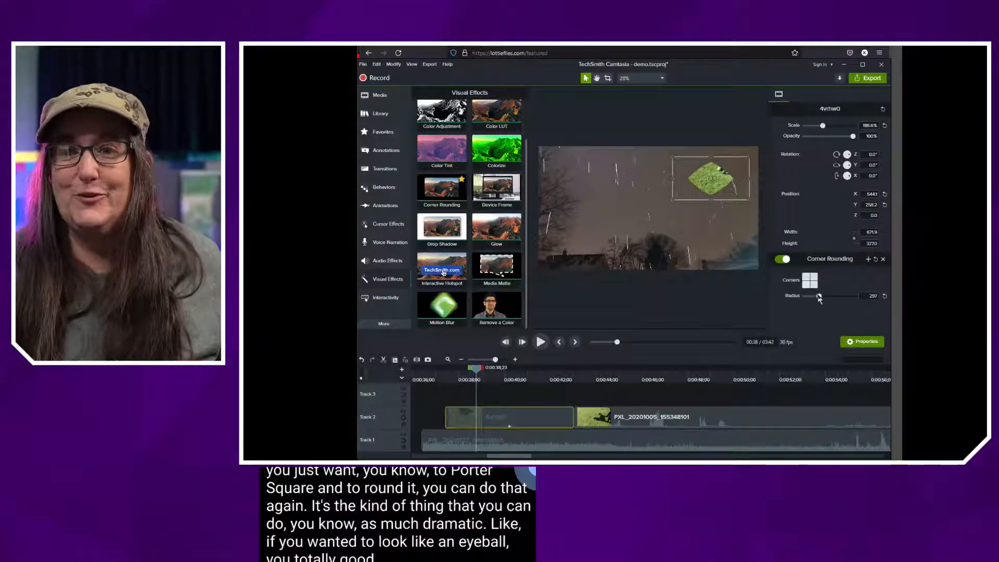
left_click_drag(820, 297, 810, 296)
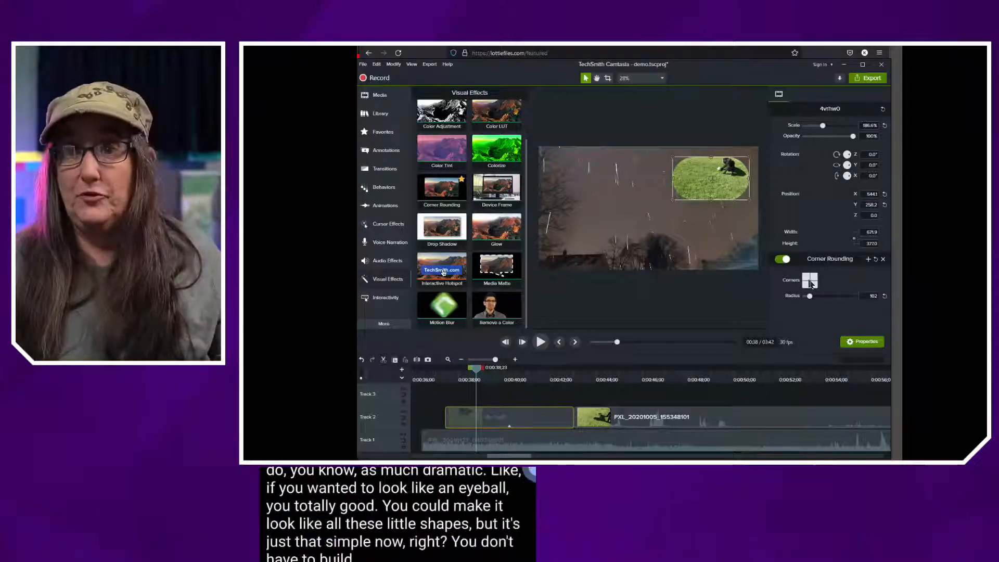
left_click(713, 245)
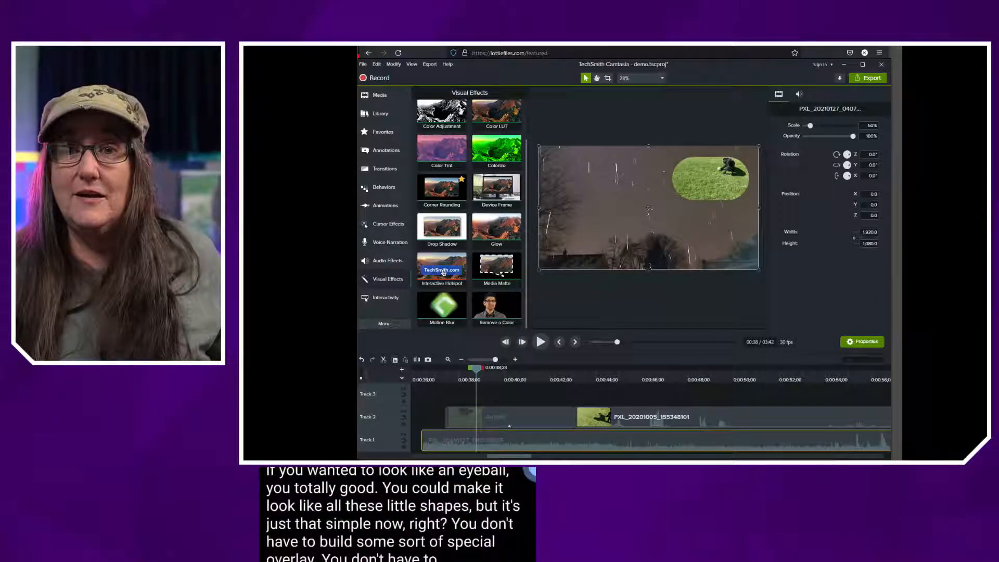
Play and scrub through the rounded dog overlay up to the full-frame dog clip at about 0:43
left_click_drag(475, 371, 434, 375)
key("space")
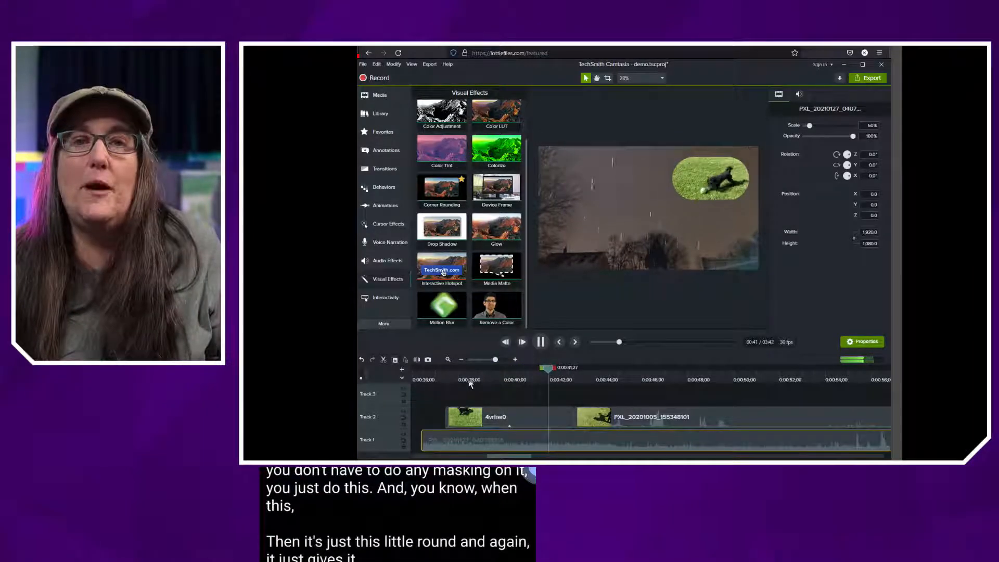
key("space")
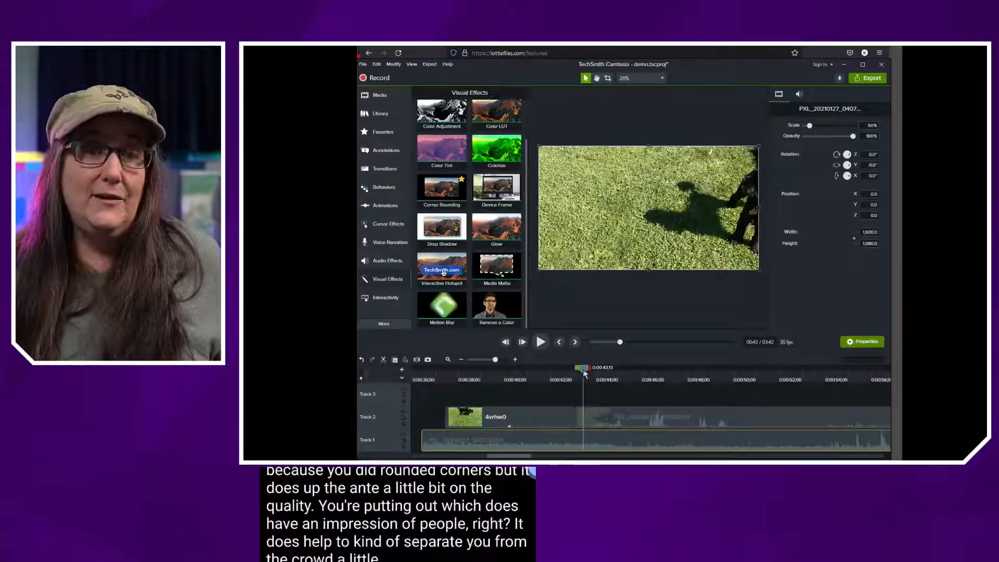
left_click_drag(584, 373, 480, 388)
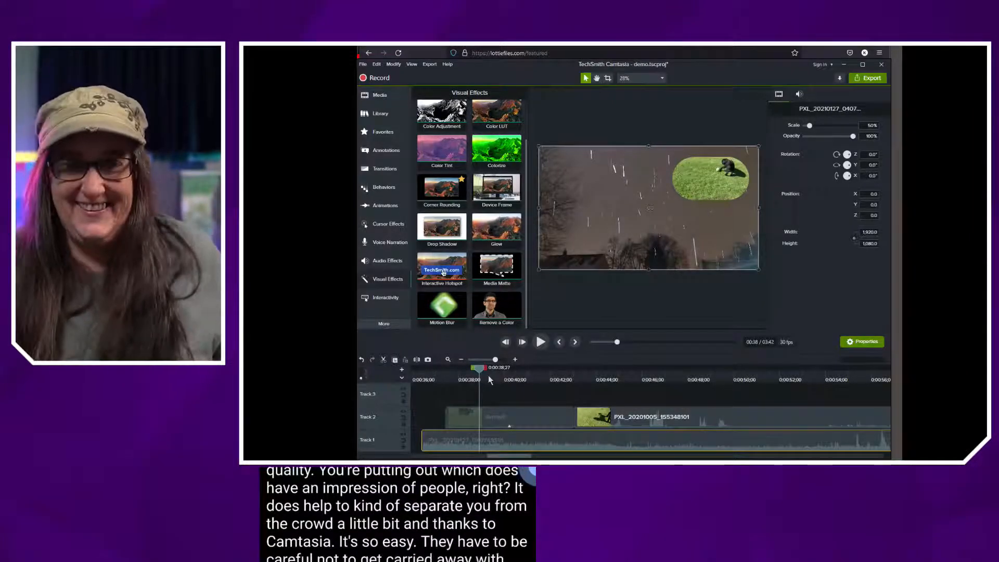
left_click_drag(481, 370, 597, 381)
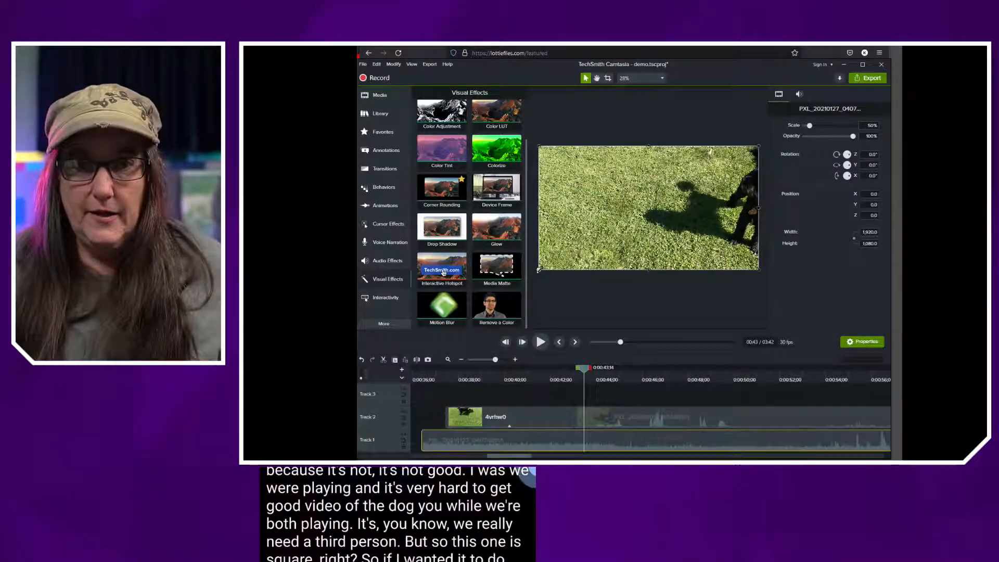
Shrink the full-frame dog clip at 0:43 into a smaller overlay in the video frame's upper-right area and select the background clip
left_click_drag(539, 270, 655, 211)
left_click(685, 204)
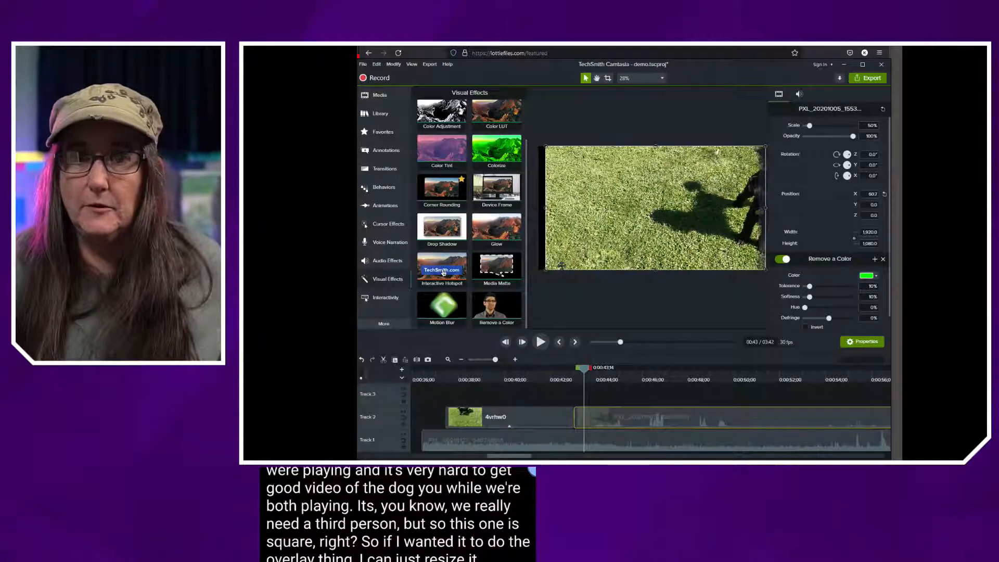
left_click_drag(546, 270, 682, 202)
left_click(633, 216)
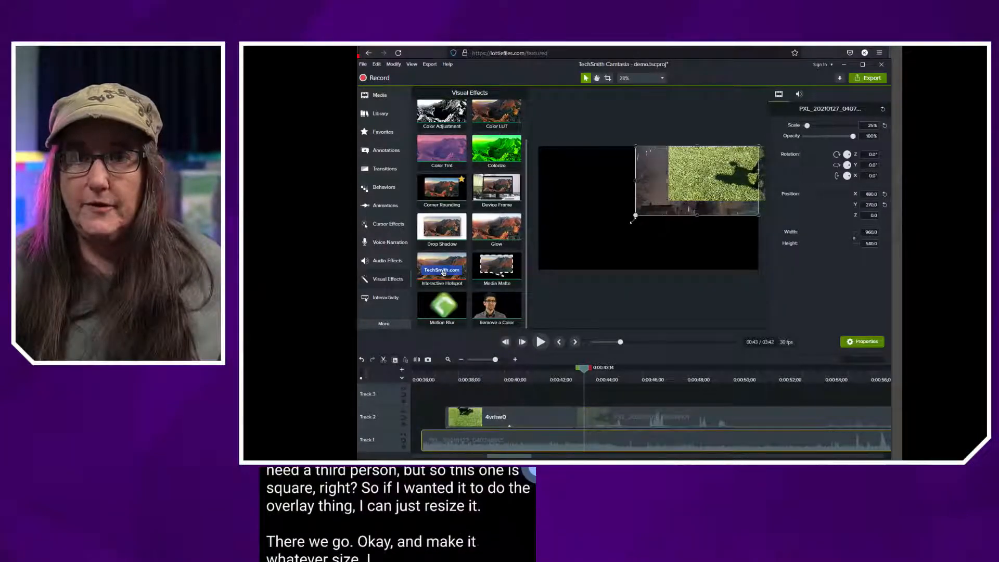